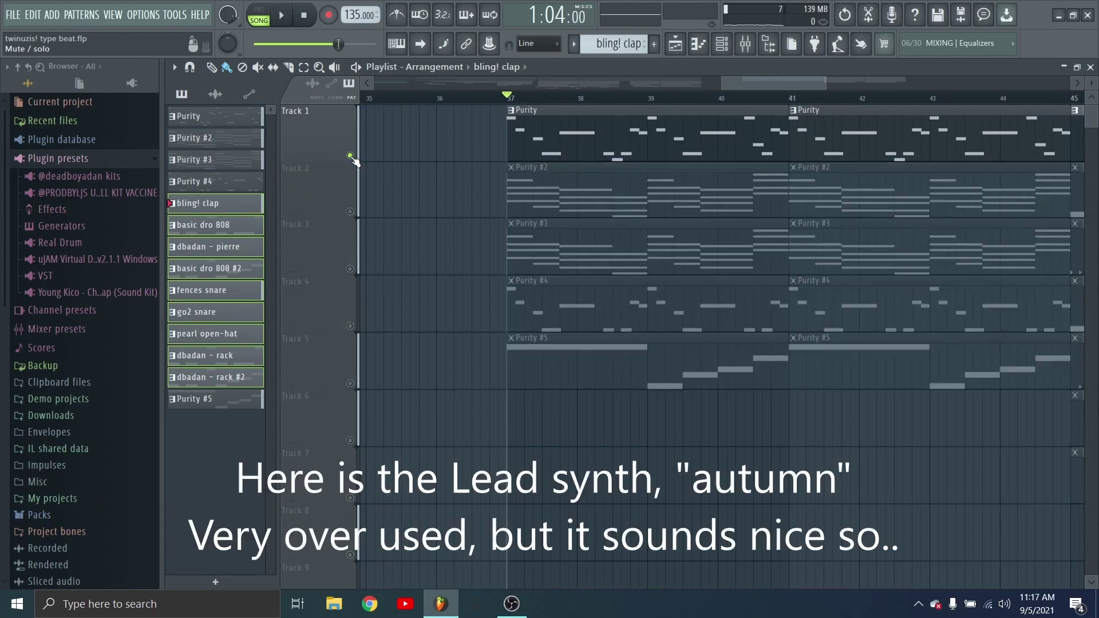
- Select bars 37 to 45 in the playlist and play back the lead synth melody on Track 1
left_click_drag(509, 98, 818, 157)
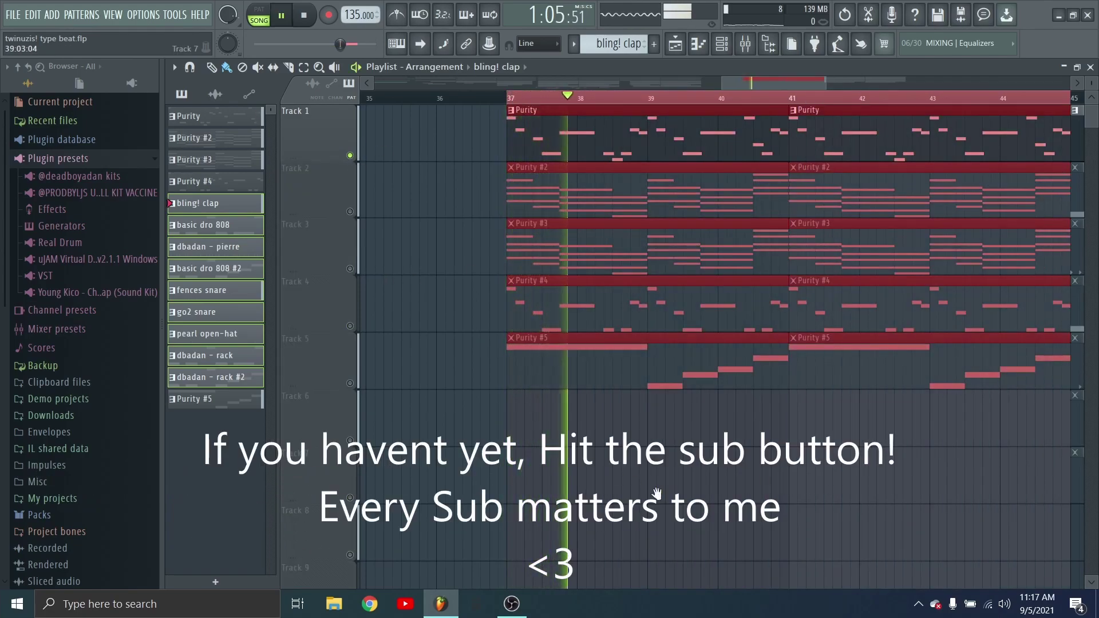
scroll(630, 498, "right", 2)
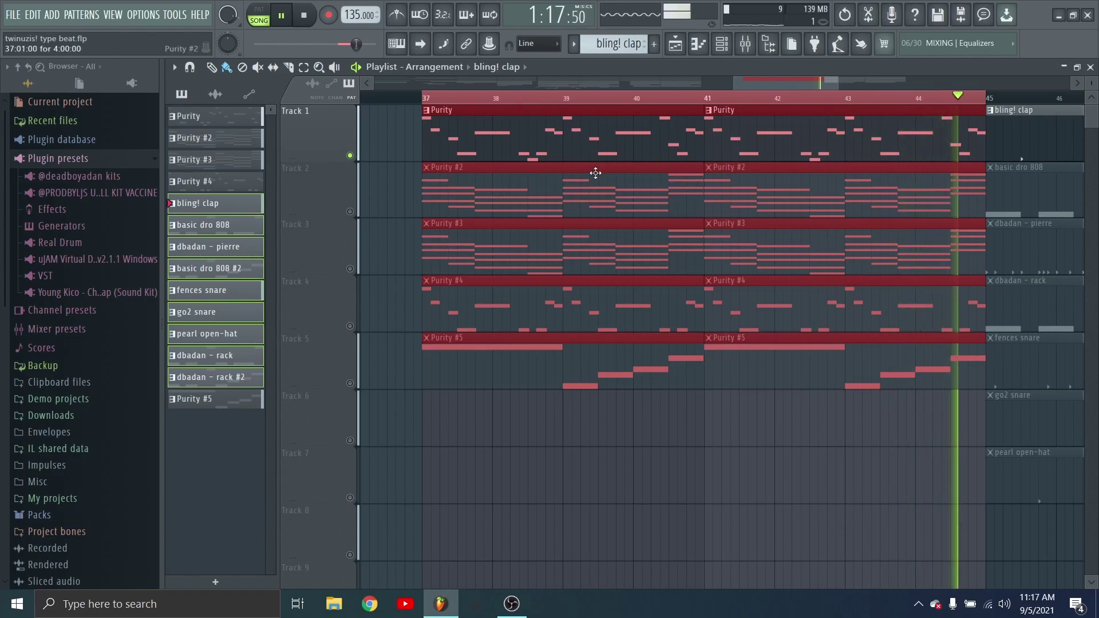
key("space")
- Inspect the preset loaded in the first Purity channel's instrument, and close the plugin and the channel rack
left_click(722, 46)
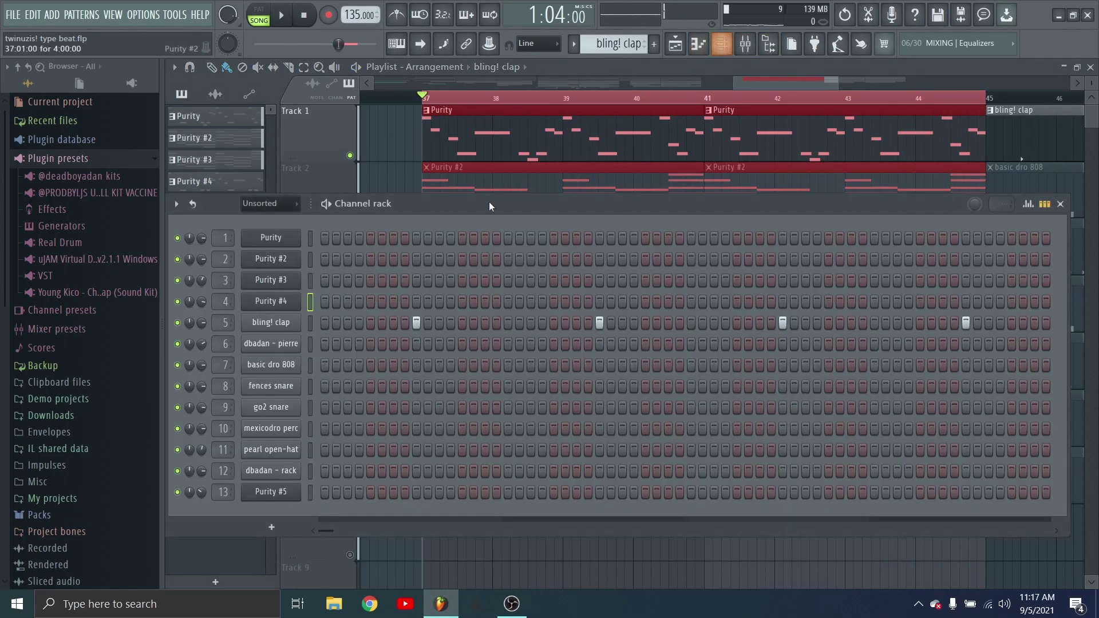
left_click(274, 240)
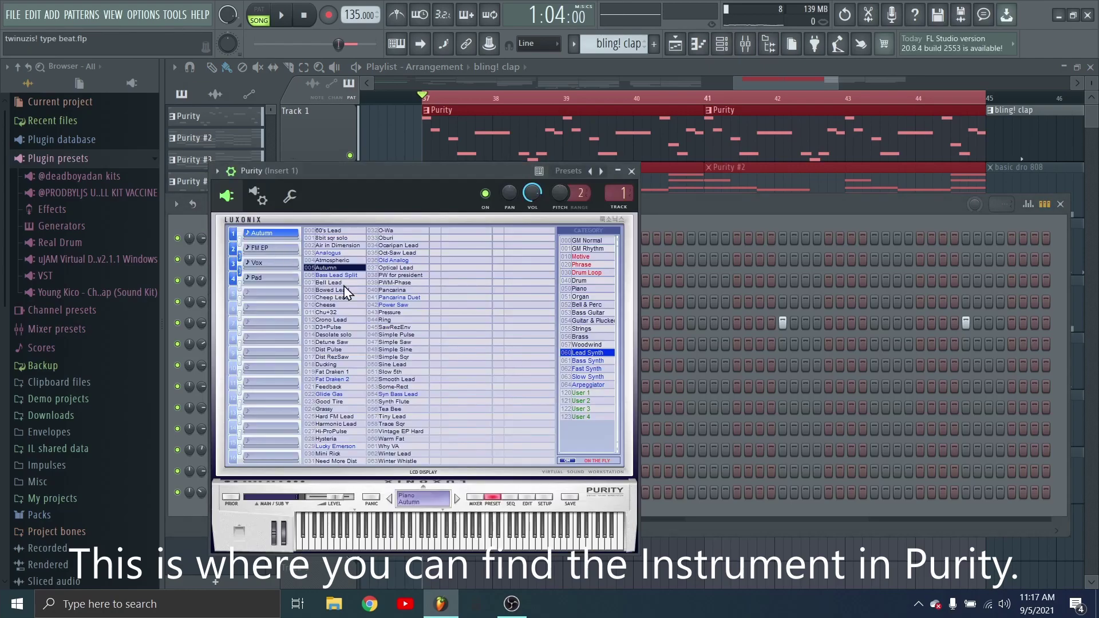
left_click_drag(442, 170, 515, 161)
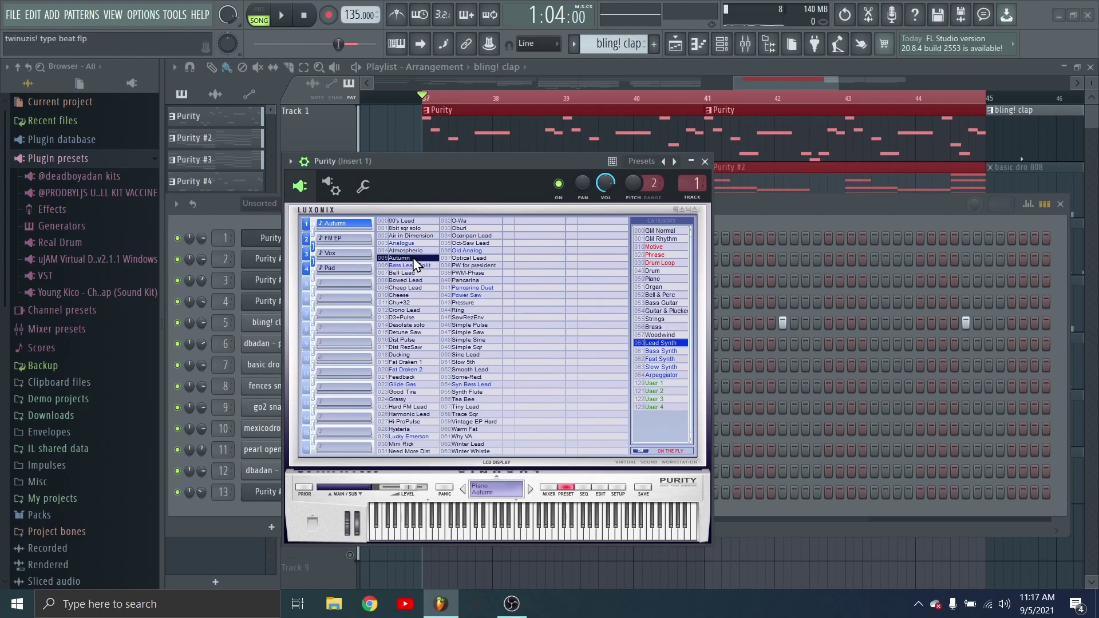
left_click(705, 162)
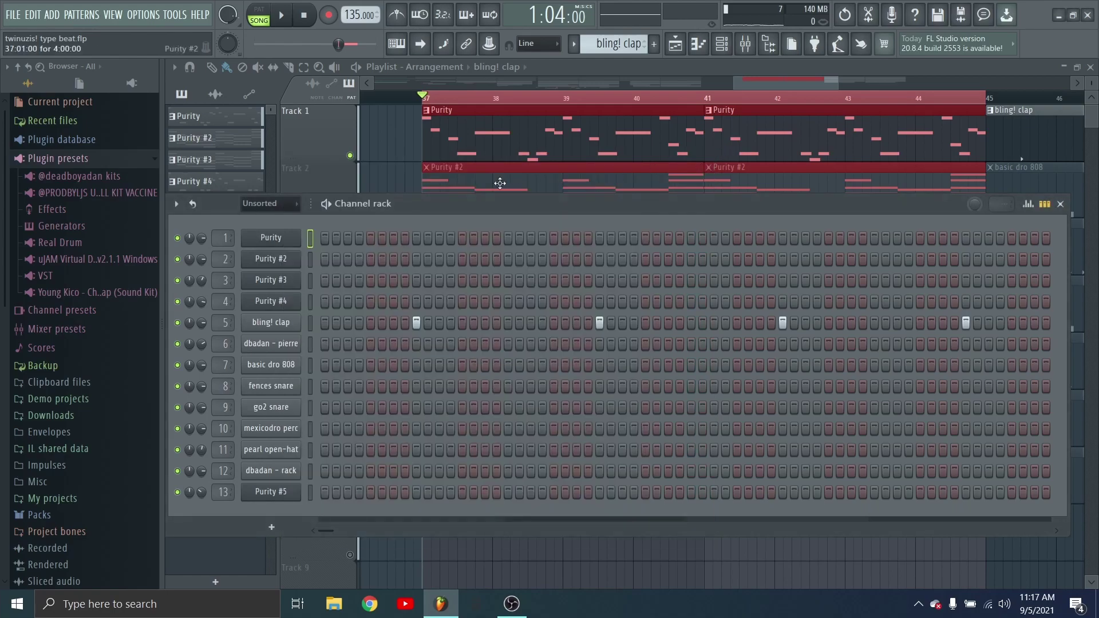
key("F6")
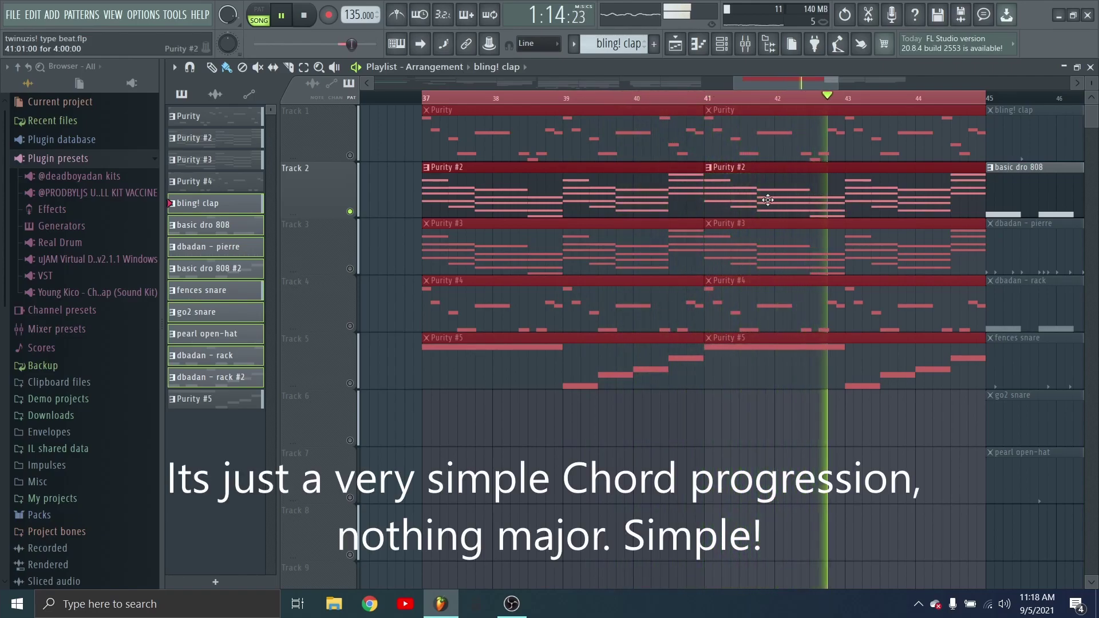
- Review the Purity #2 chord notes in the piano roll and its instrument's Tomorrow VEP1 layer, and return to the playlist
double_click(799, 189)
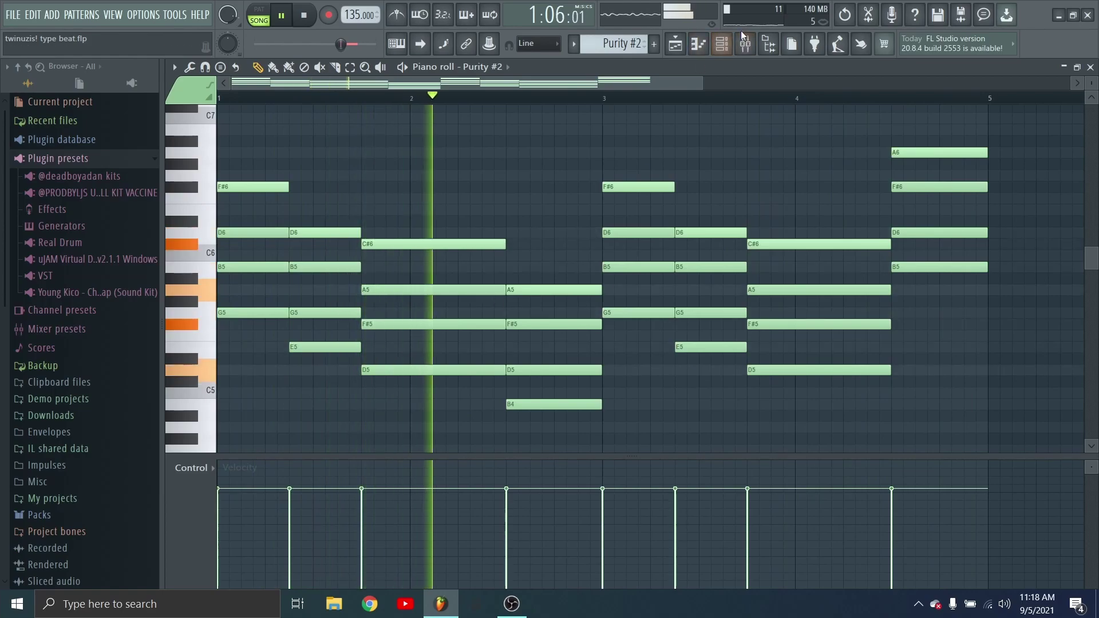
left_click(722, 43)
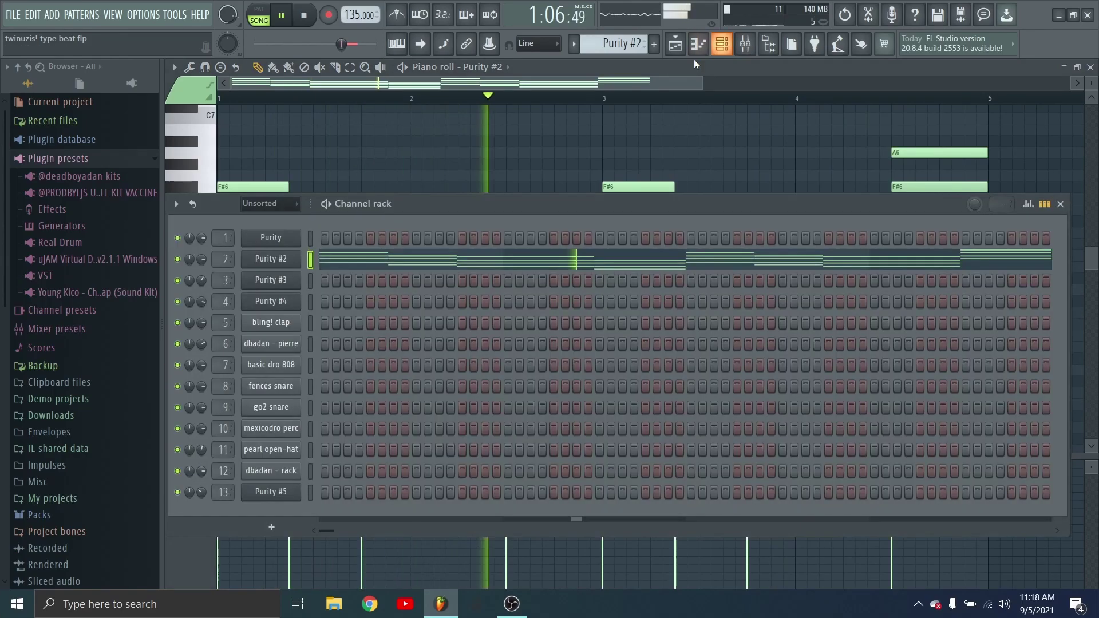
left_click(272, 258)
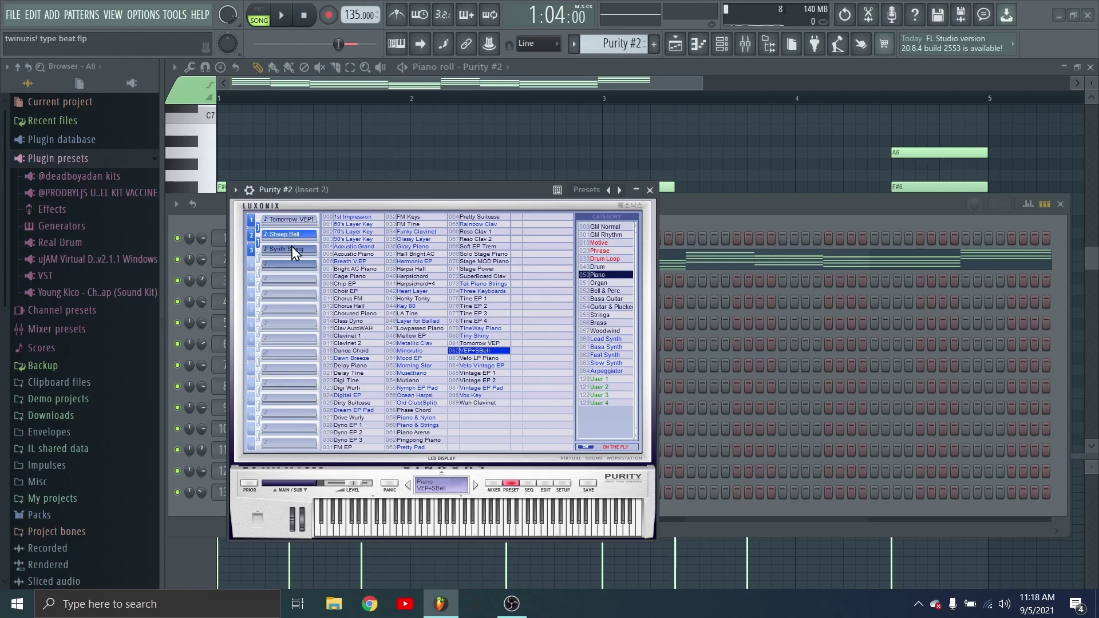
left_click(288, 220)
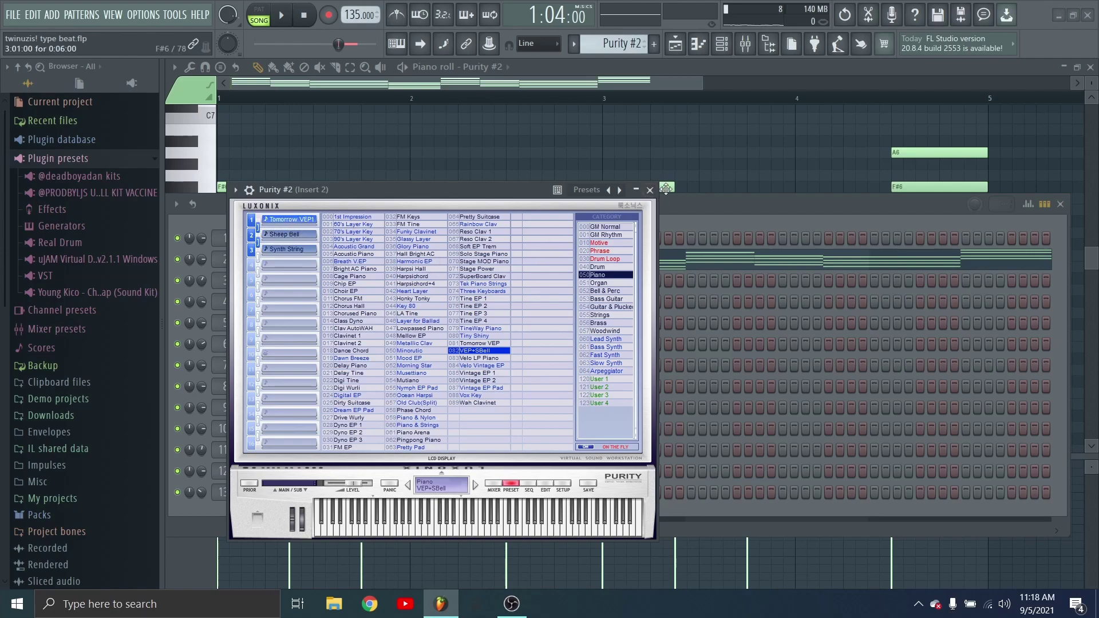
left_click(646, 192)
left_click(675, 44)
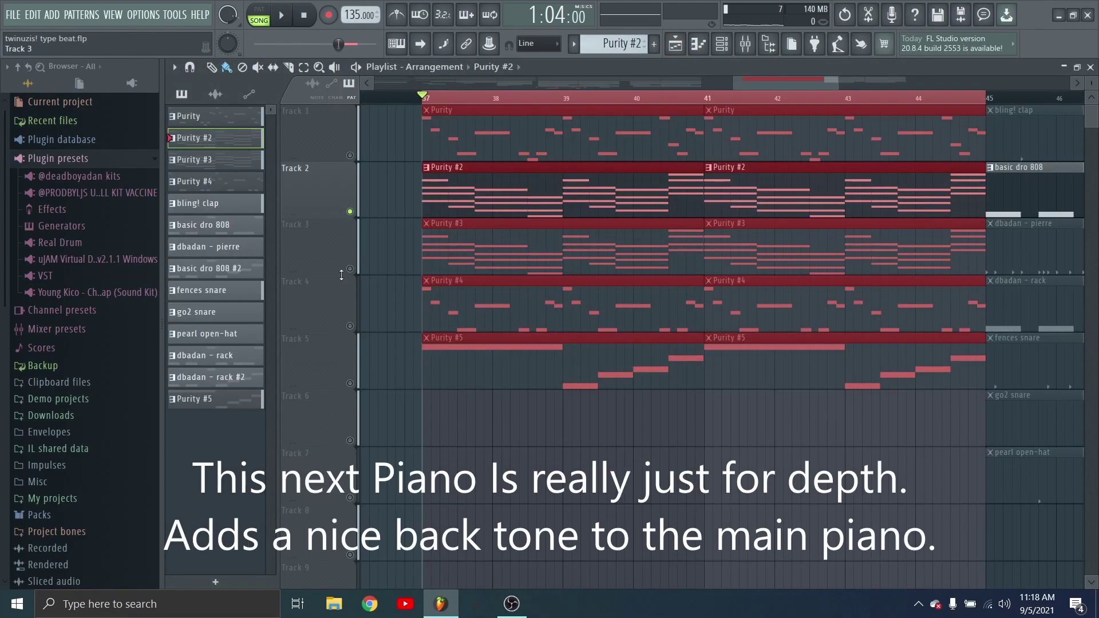
- Play the selected bars with Track 3 enabled and mute Track 2 to hear the backing piano alone
key("space")
left_click(349, 211)
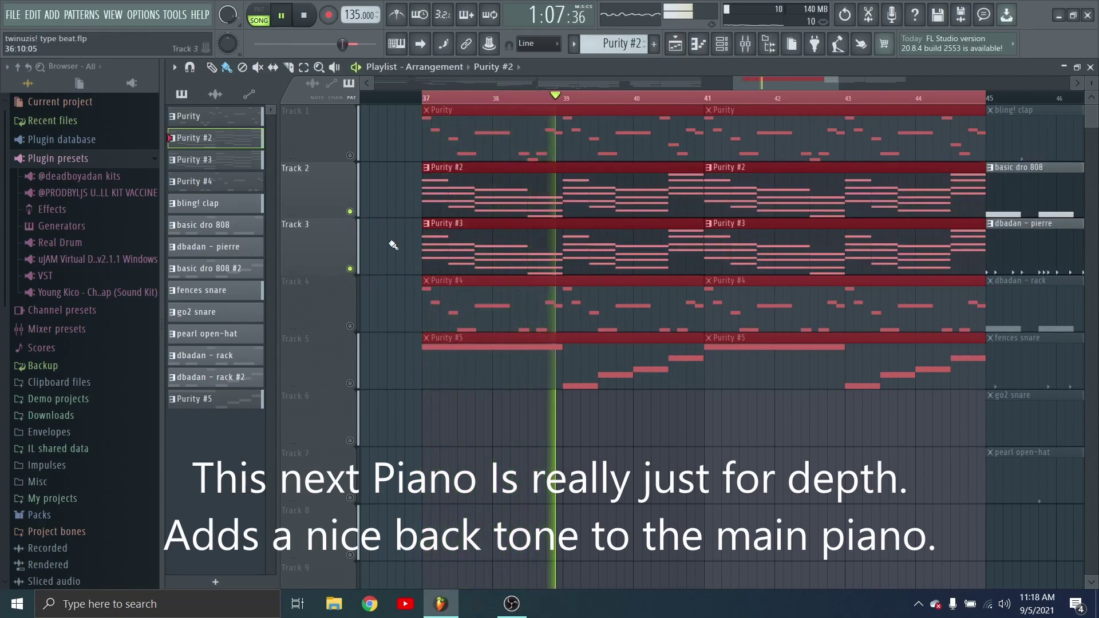
left_click(349, 212)
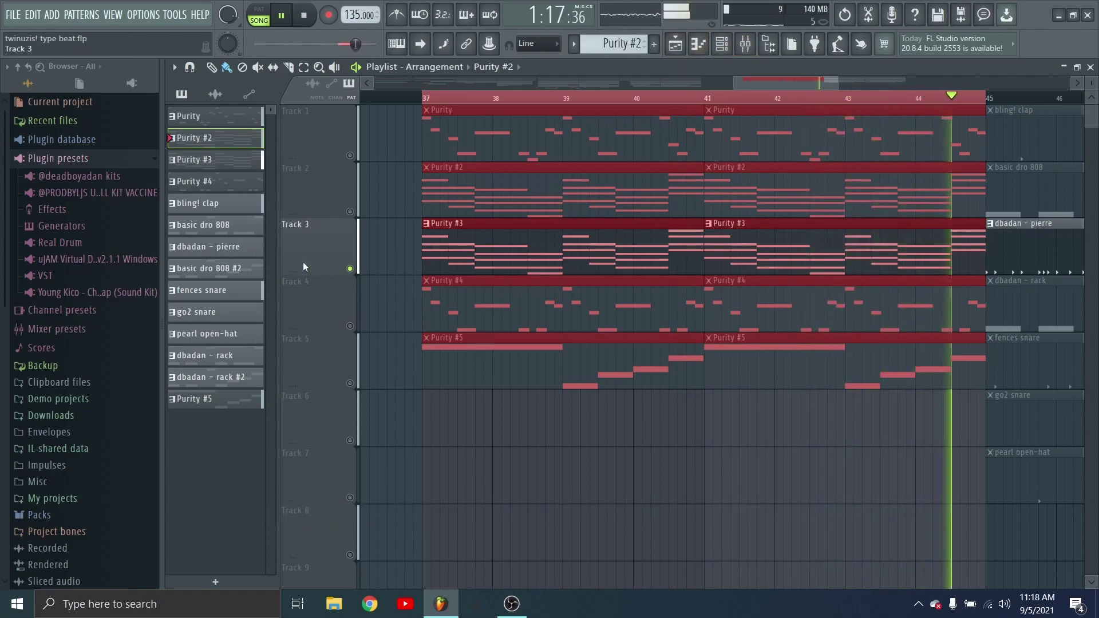
- Review the Purity #3 notes in the piano roll and the preset in its instrument, and return to the playlist
double_click(195, 160)
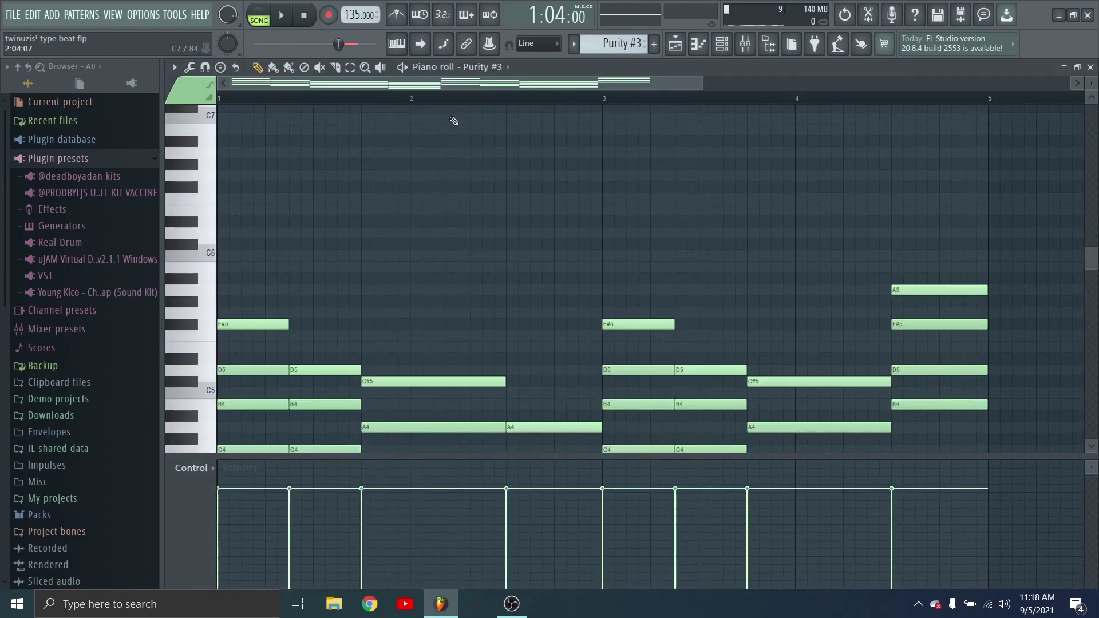
left_click(735, 50)
left_click(265, 280)
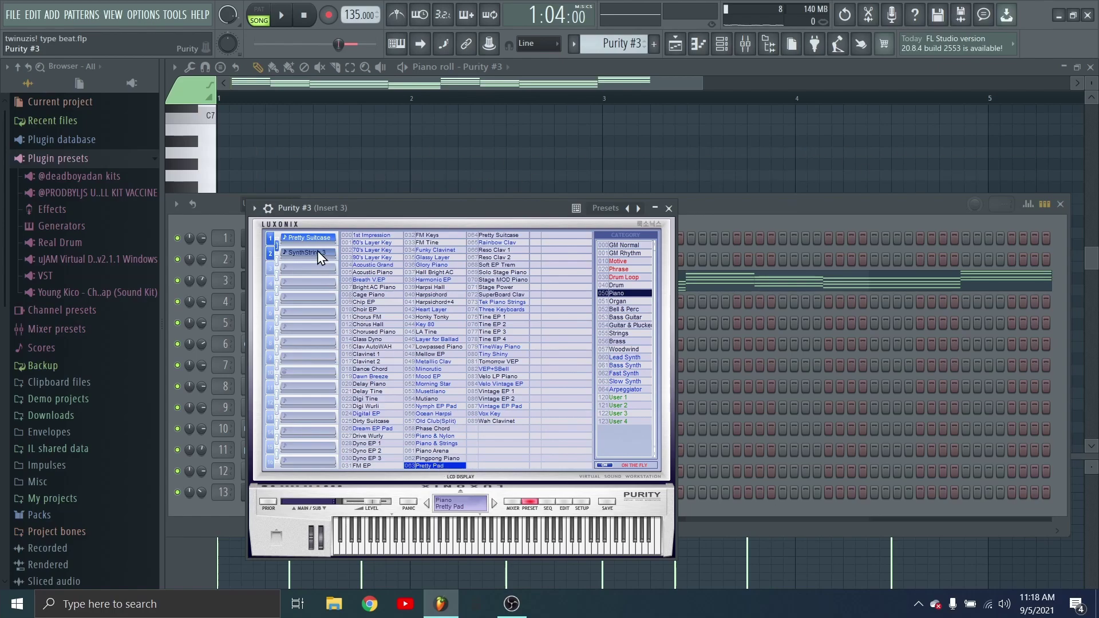
left_click(668, 209)
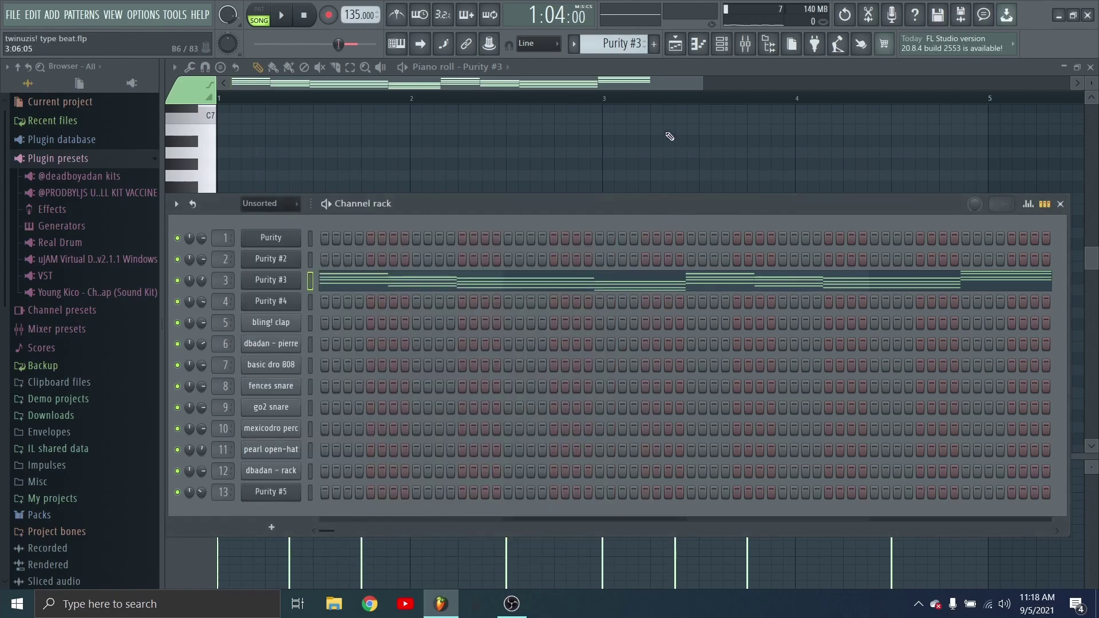
left_click(675, 45)
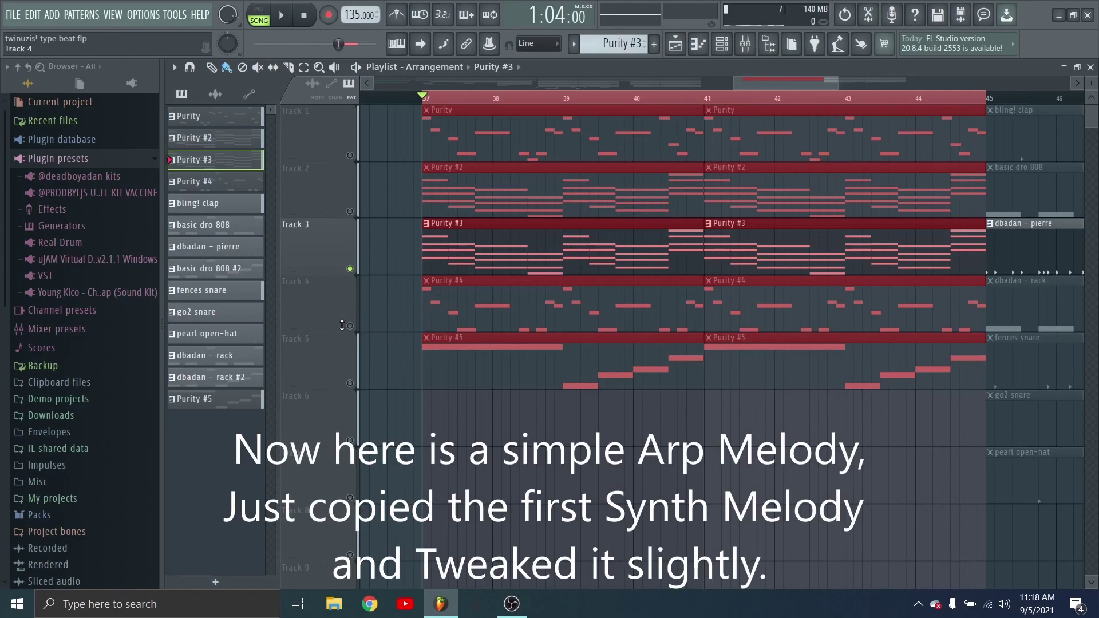
- Listen to Track 4 alone and examine the Purity #4 arp notes and the preset in its instrument
left_click(456, 307)
key("space")
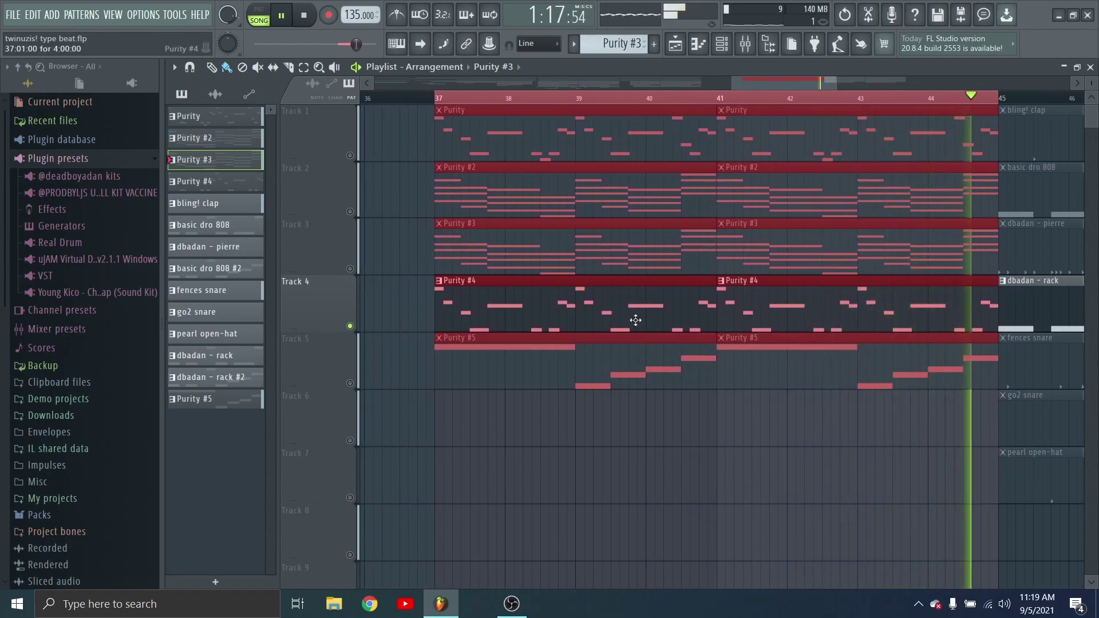
double_click(223, 187)
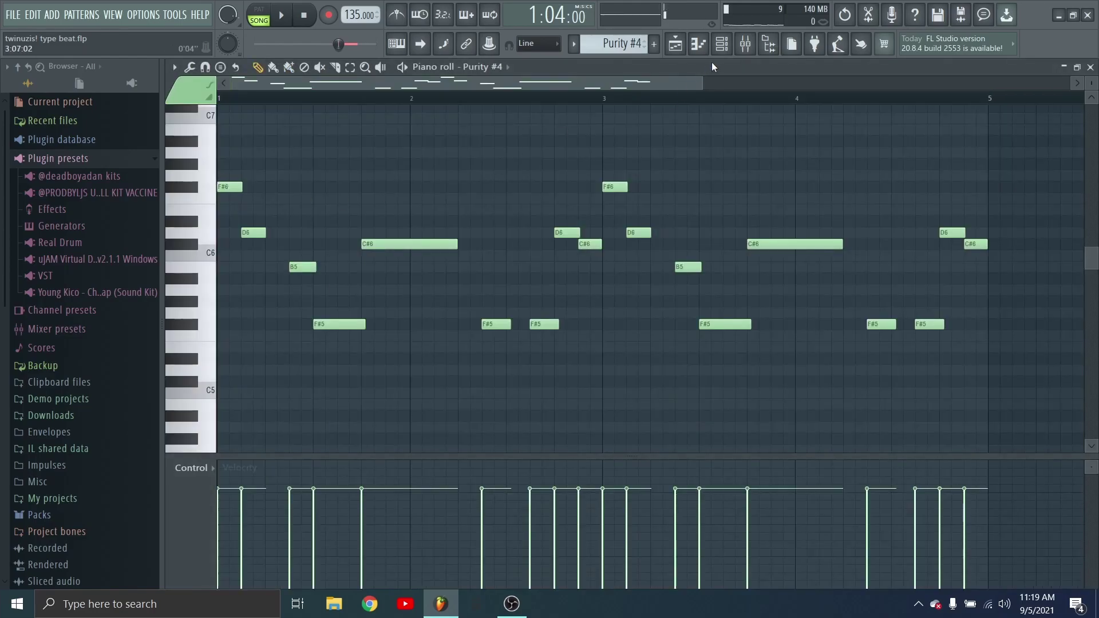
left_click(722, 45)
left_click(271, 301)
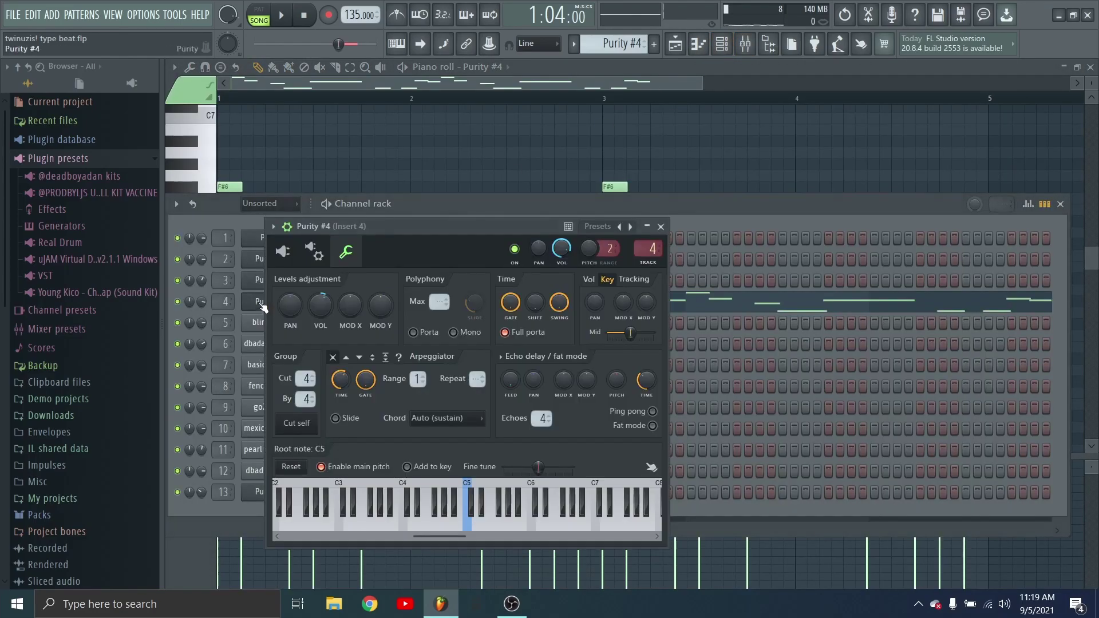
left_click(284, 254)
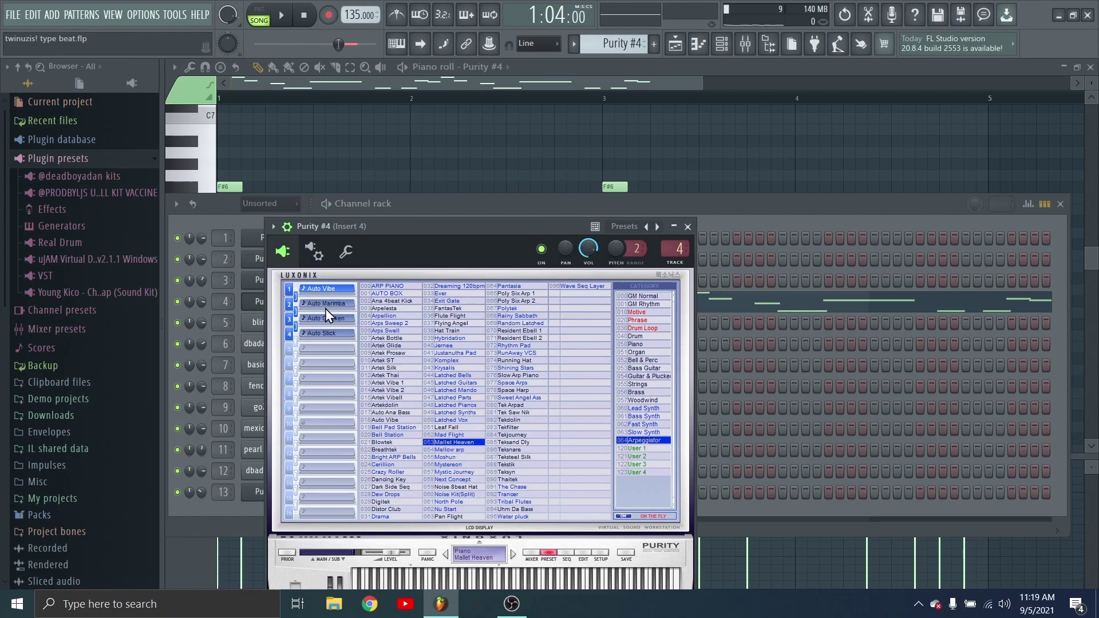
left_click(688, 226)
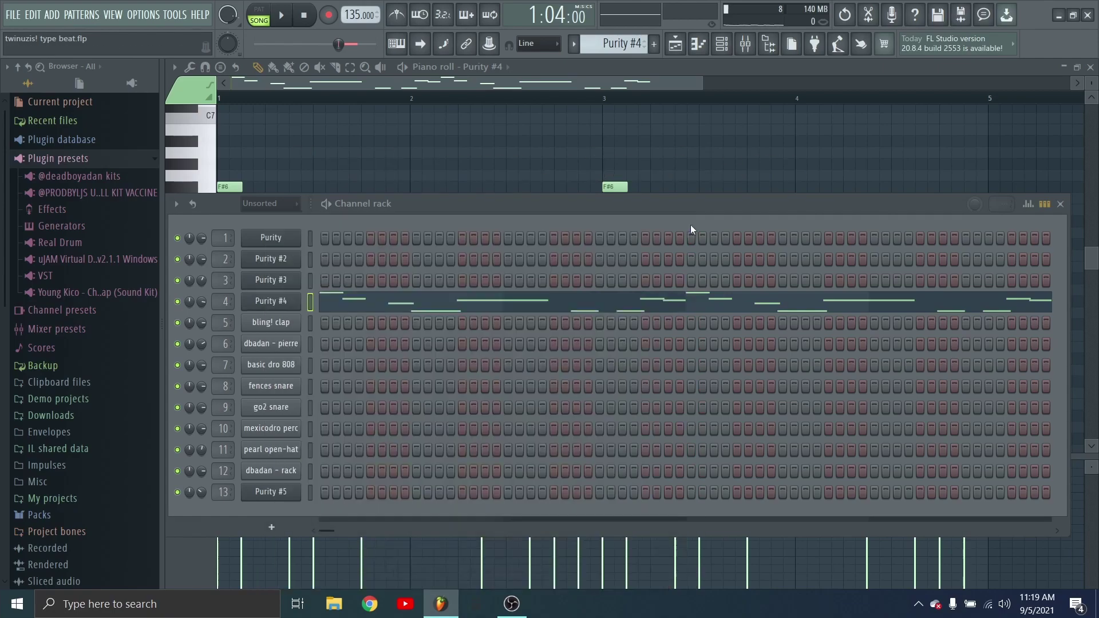
left_click(676, 44)
- Solo Track 5, play it, and view the full Purity #5 pattern in the piano roll
left_click(350, 383)
key("space")
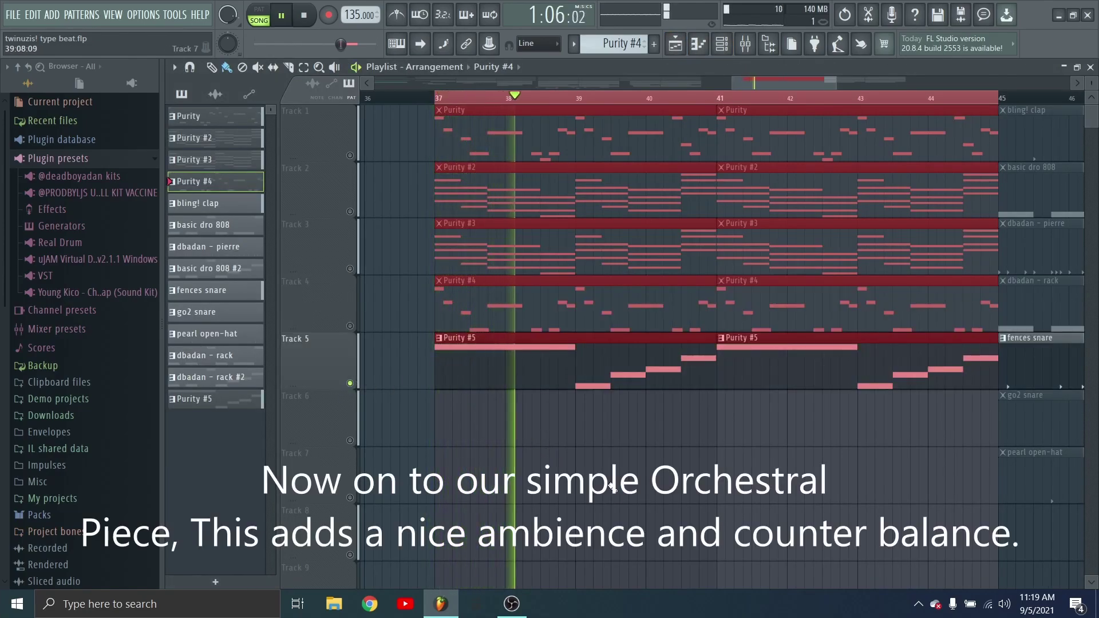
double_click(601, 387)
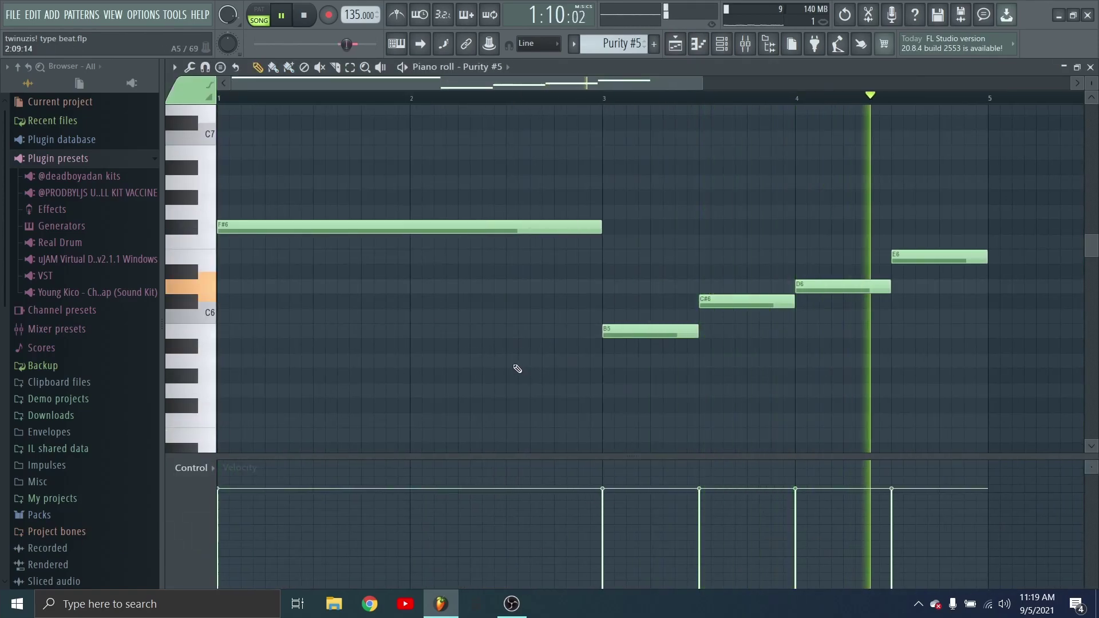
scroll(511, 319, "down", 3)
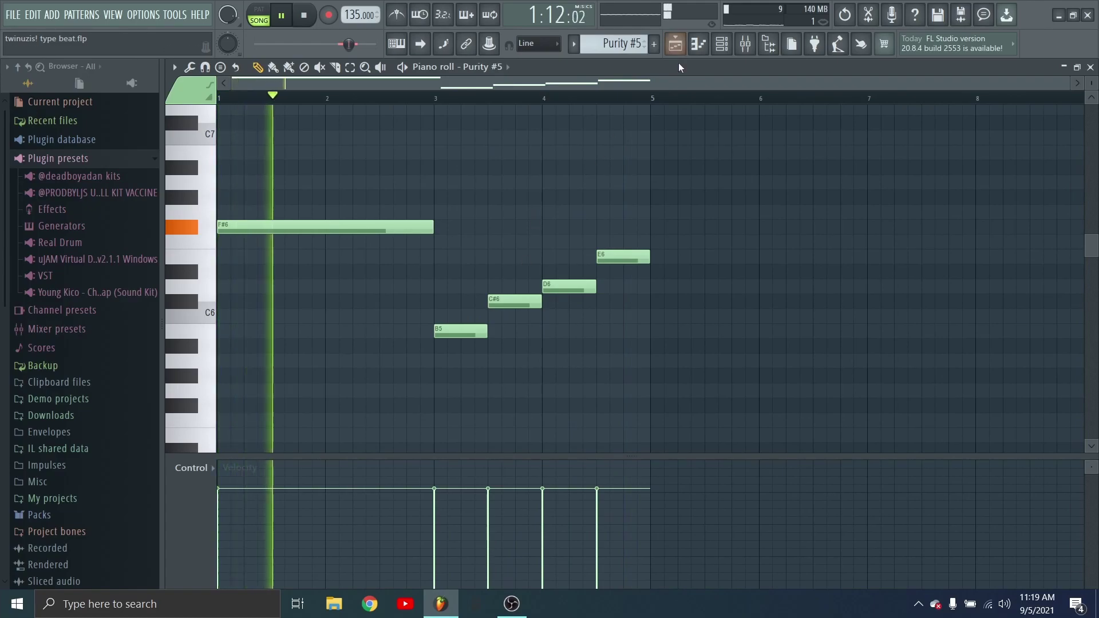
left_click(676, 43)
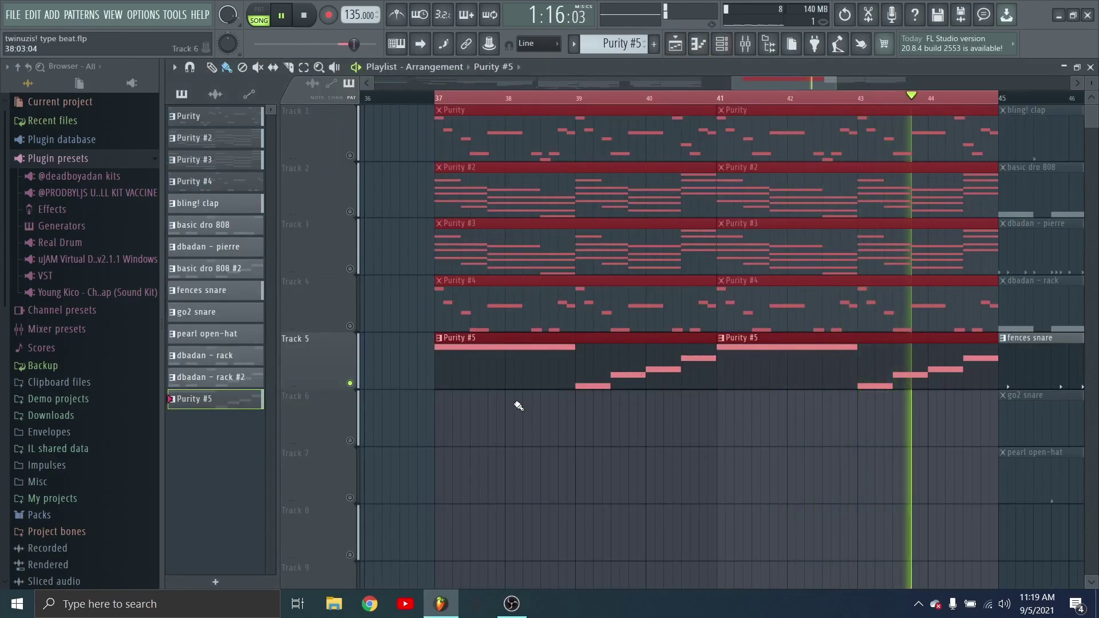
- Stop playback and inspect the strings preset in the Purity #5 channel's instrument, and return to the playlist
key("space")
key("F7")
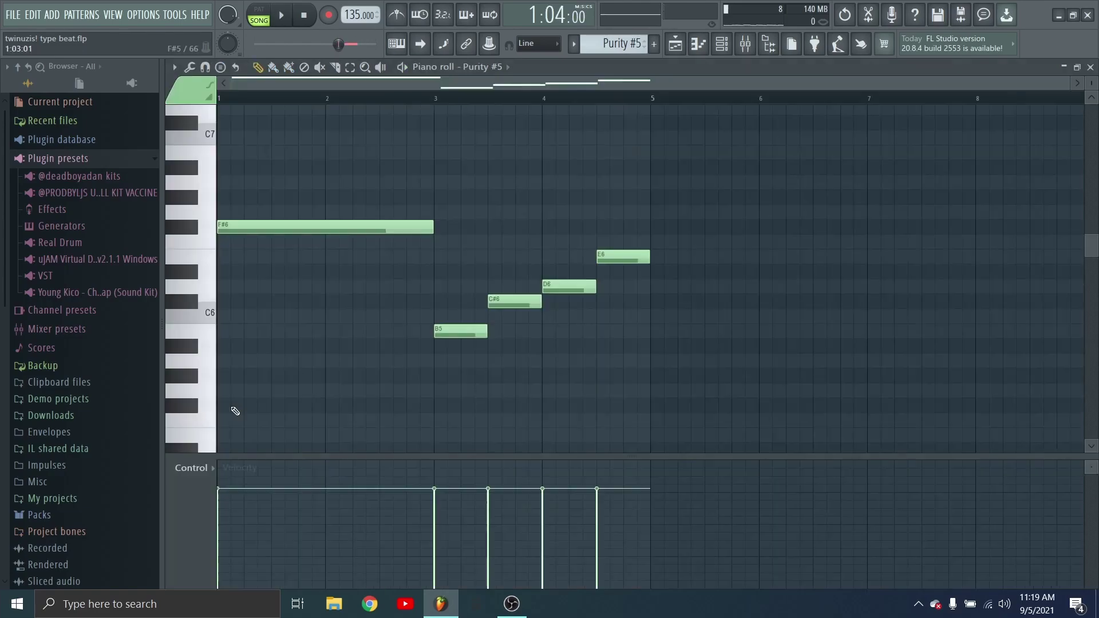
left_click(722, 45)
left_click(288, 497)
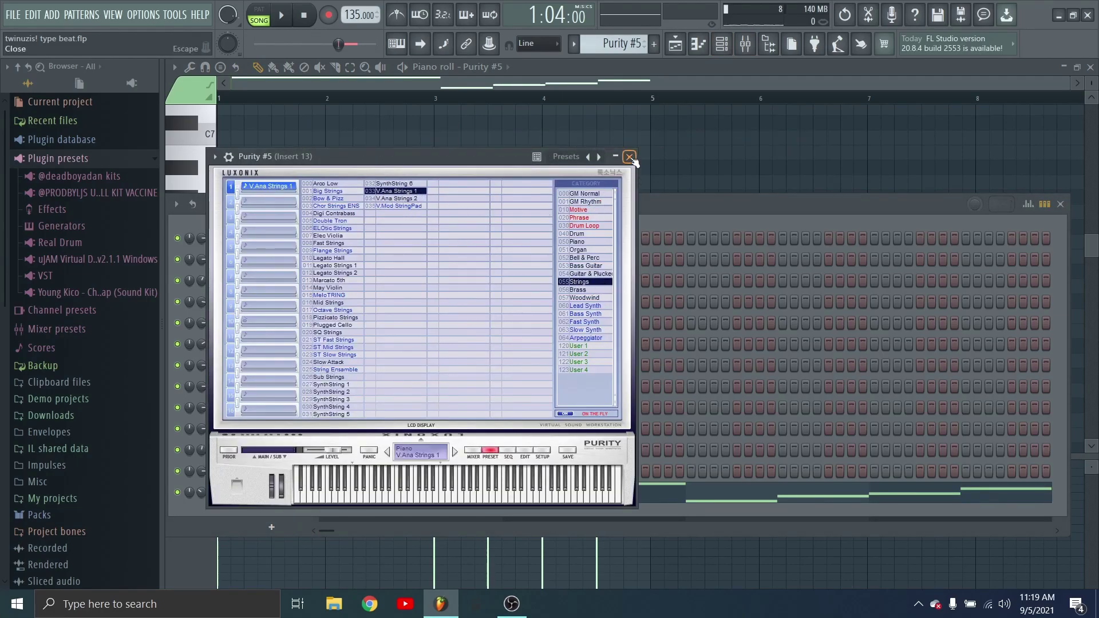
left_click(631, 157)
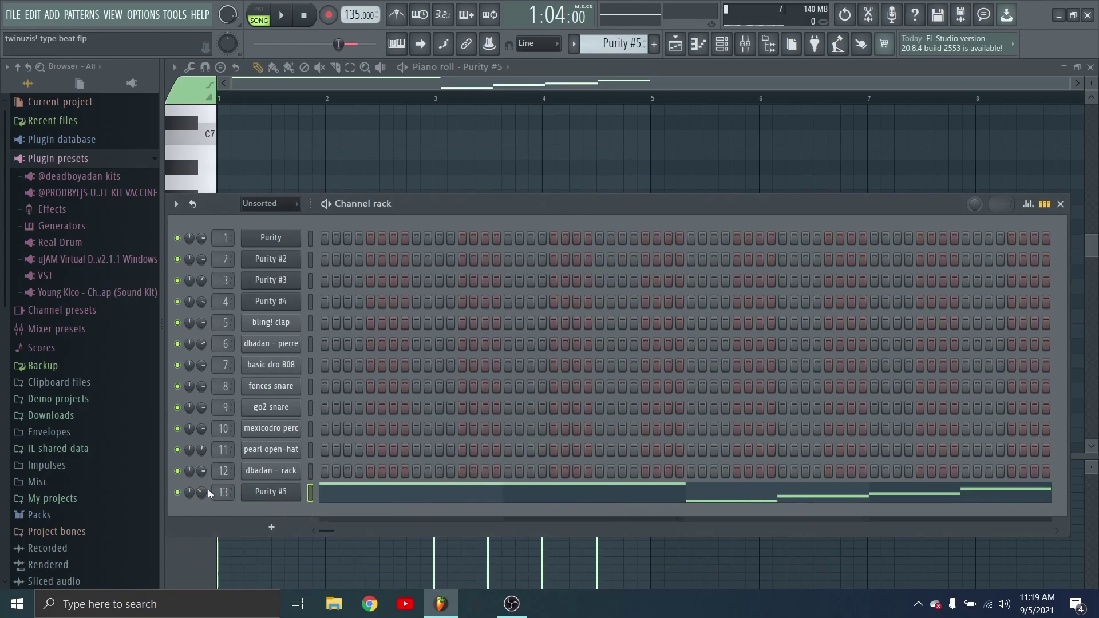
left_click(1061, 205)
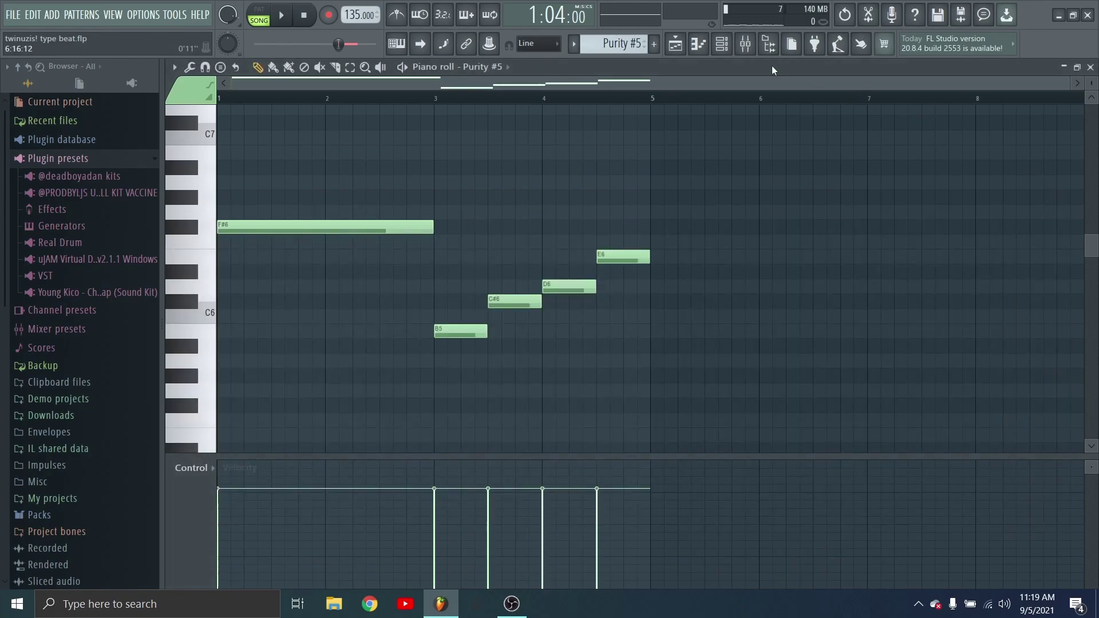
left_click(679, 47)
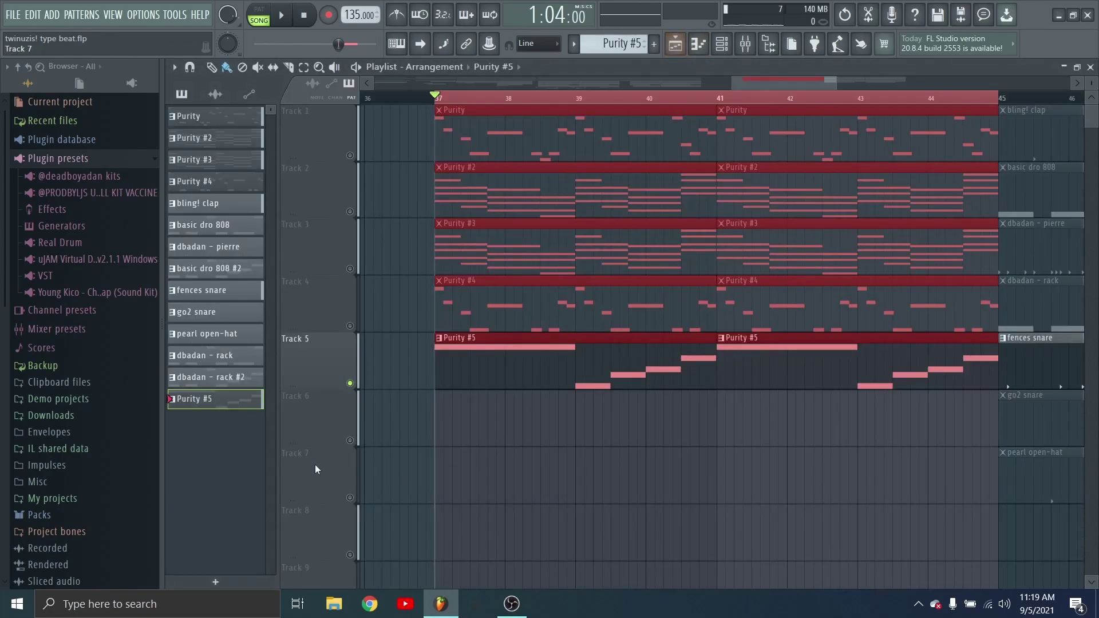
- Unsolo Track 5 so all tracks are enabled, and play the melody section with every layer together
right_click(350, 383)
key("space")
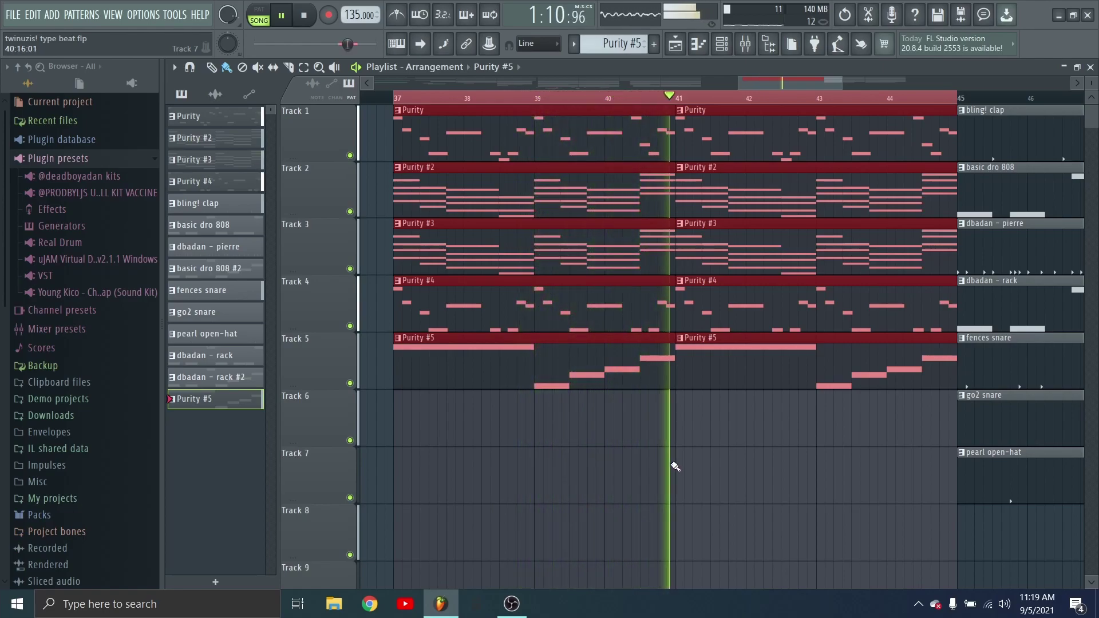
left_click_drag(781, 444, 611, 476)
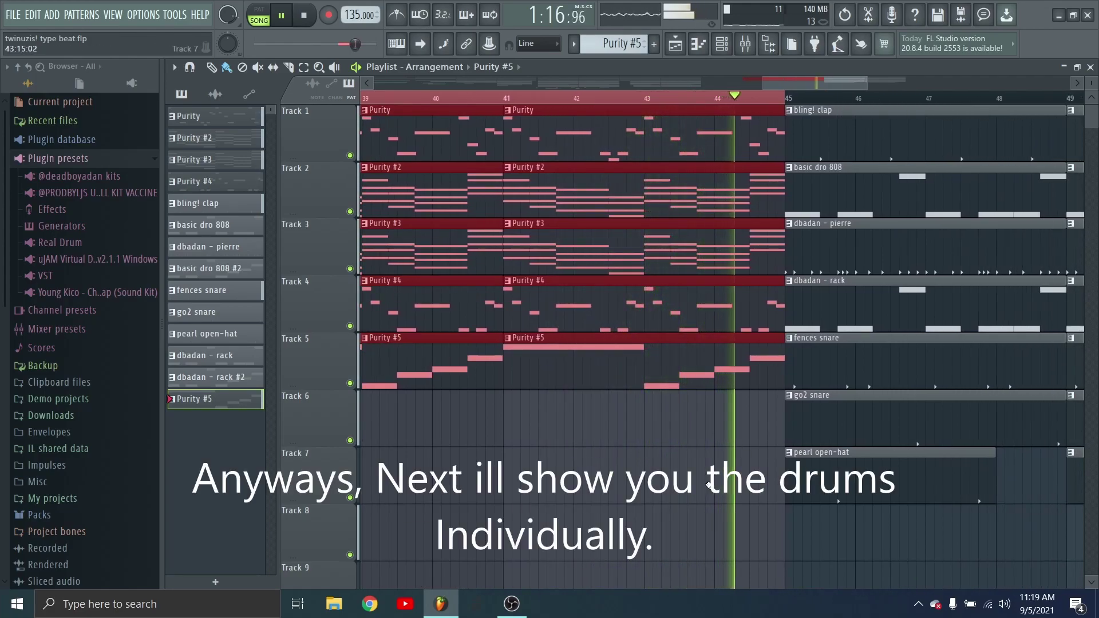
key("space")
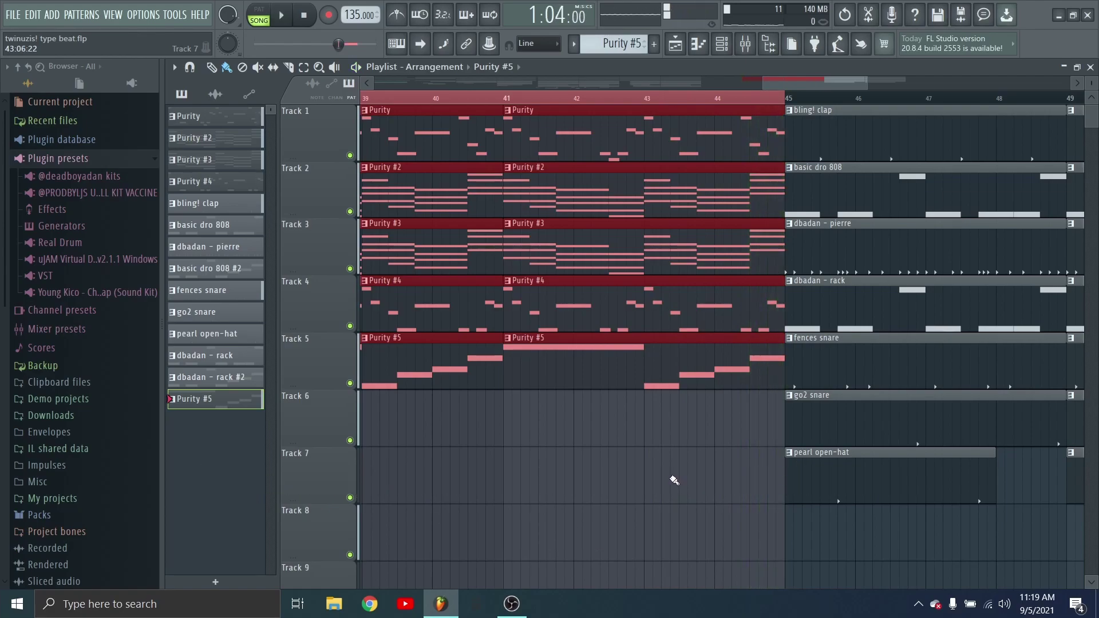
- Select bars 45 to 53 in the playlist so playback covers the drum section
scroll(674, 481, "down", 5)
scroll(744, 489, "up", 2)
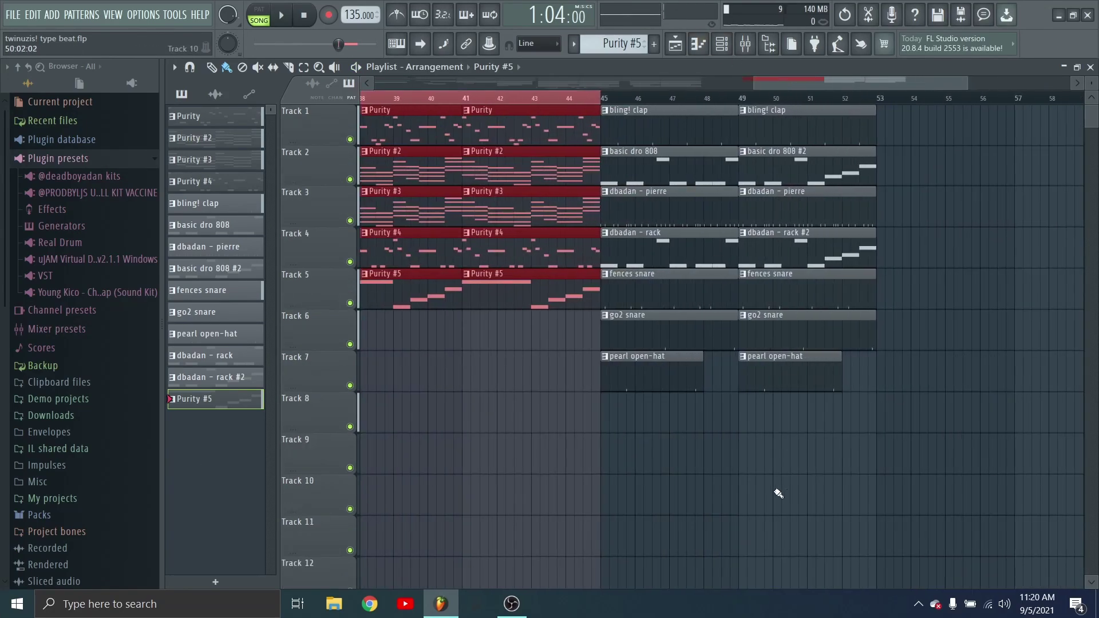
scroll(658, 287, "right", 1)
left_click_drag(555, 101, 798, 142)
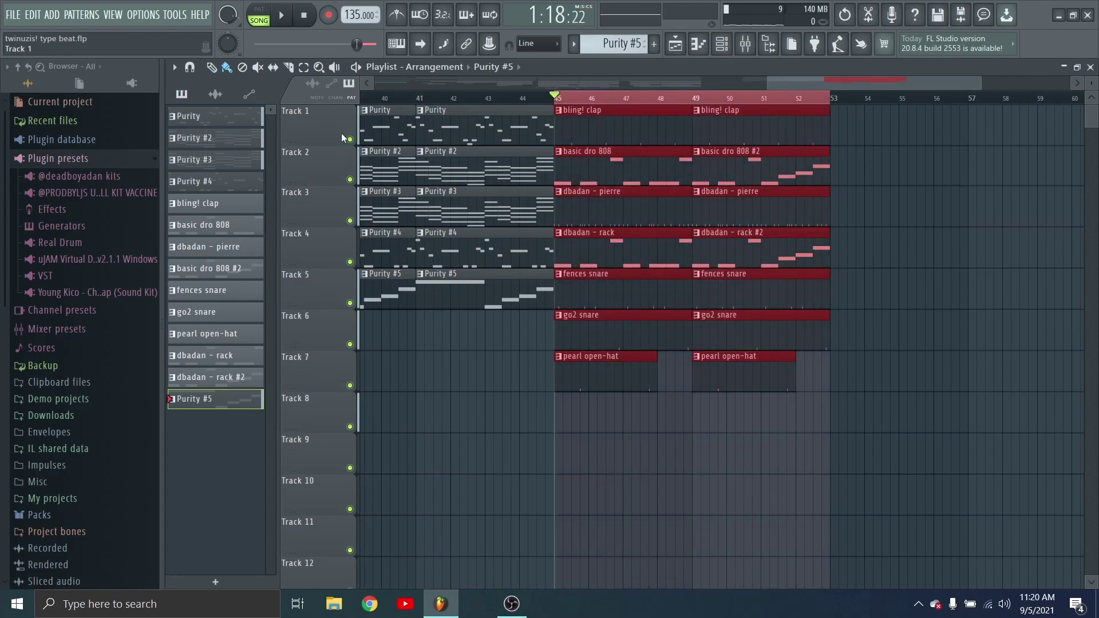
- Listen to Track 1 alone, view the bling! clap notes in the piano roll, and return to the playlist
double_click(633, 143)
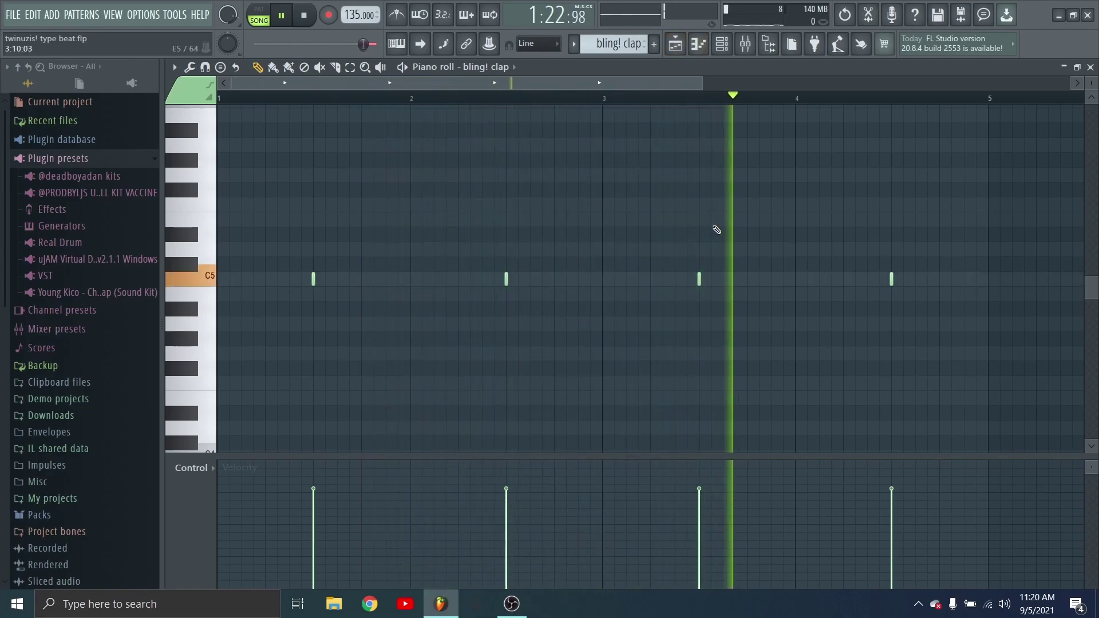
key("space")
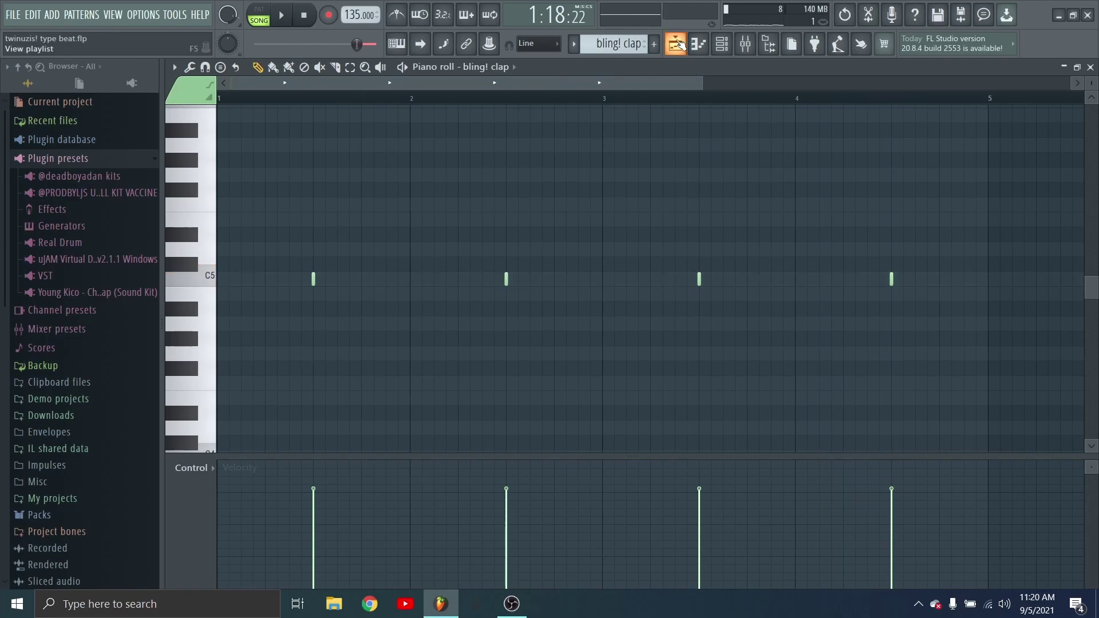
key("F5")
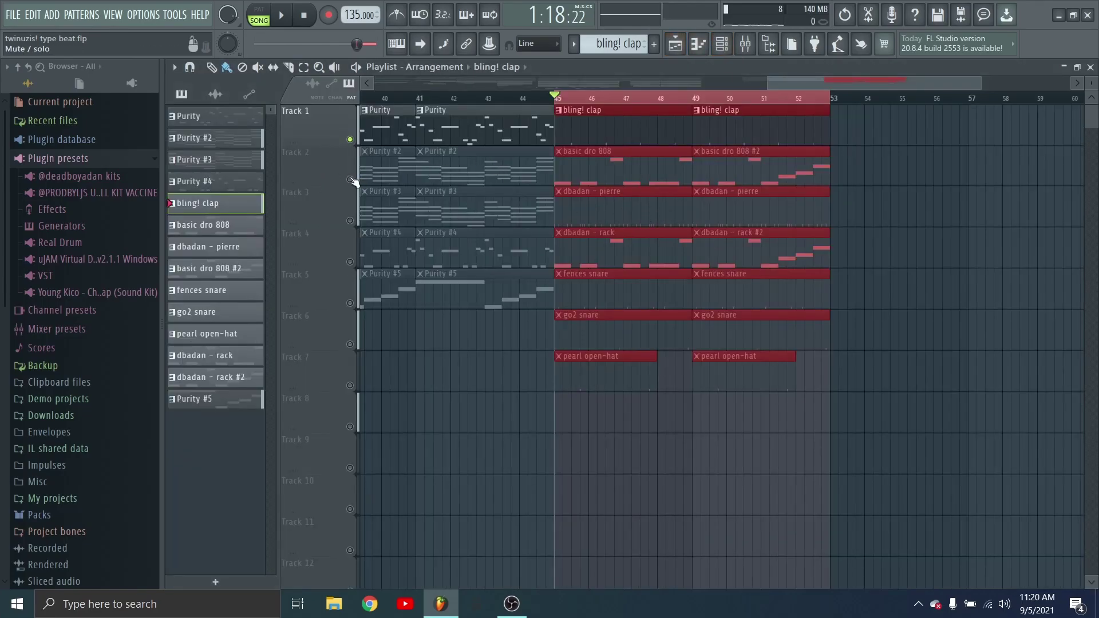
- Solo Track 2, play it while viewing the full basic dro 808 pattern in the piano roll, and return to the playlist
right_click(351, 180)
double_click(650, 168)
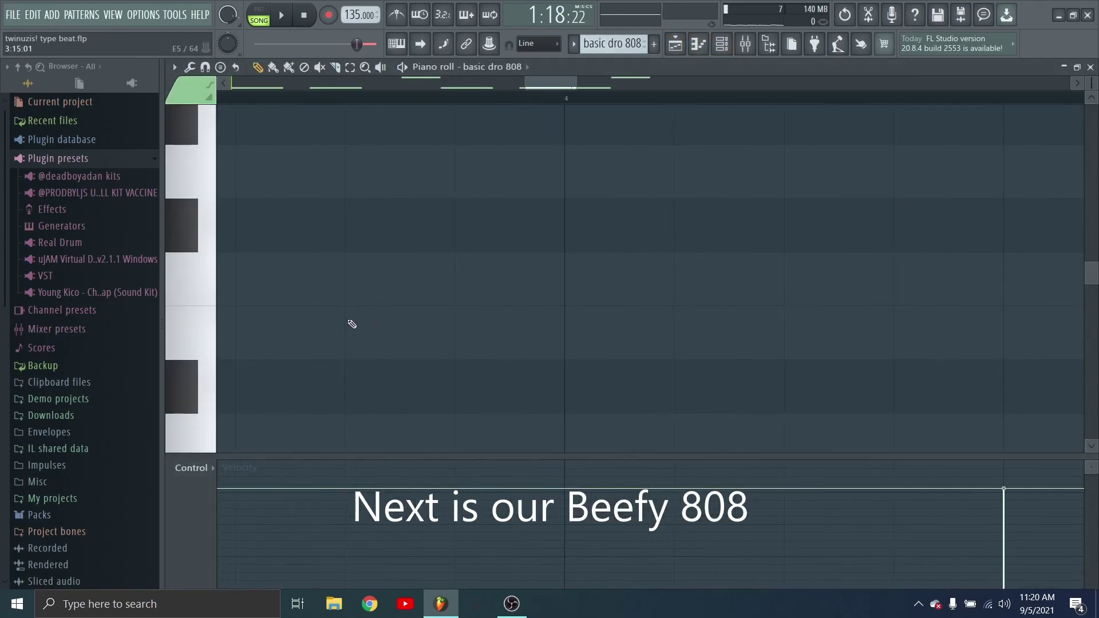
key("space")
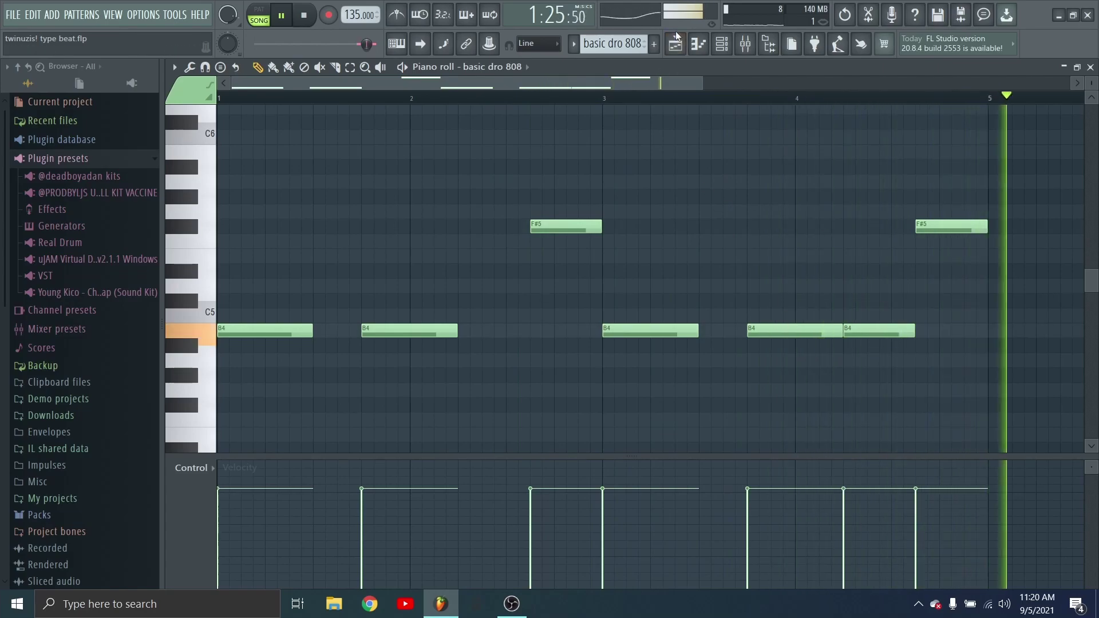
key("space")
left_click(699, 46)
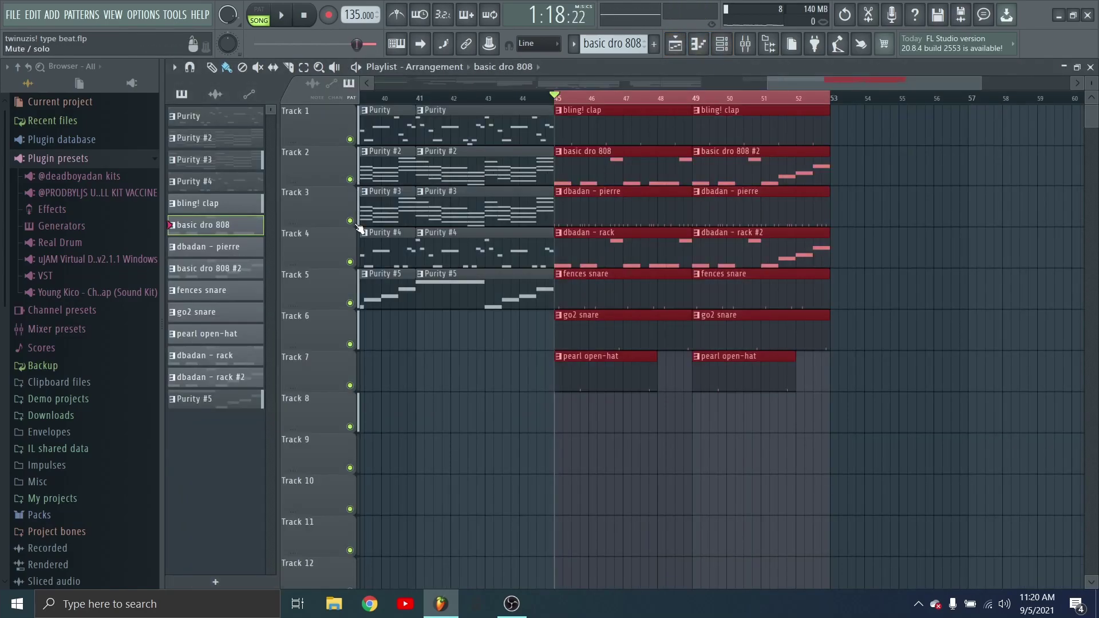
- Play Track 3 alone while viewing the dbadan - pierre pattern in the piano roll, and return to the playlist
double_click(595, 202)
key("space")
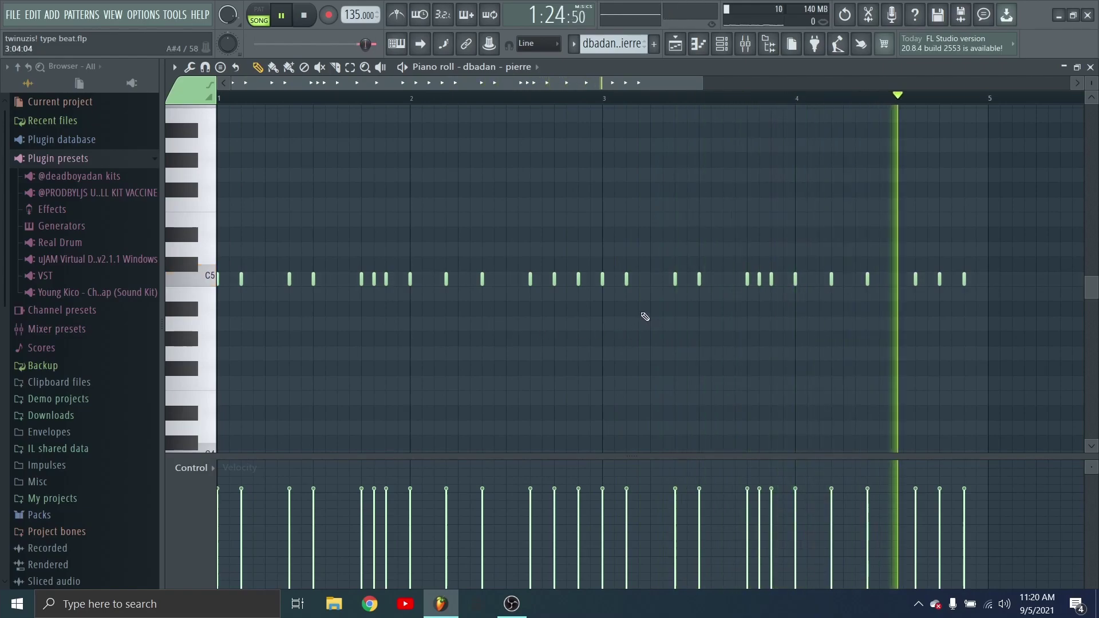
key("space")
left_click(675, 46)
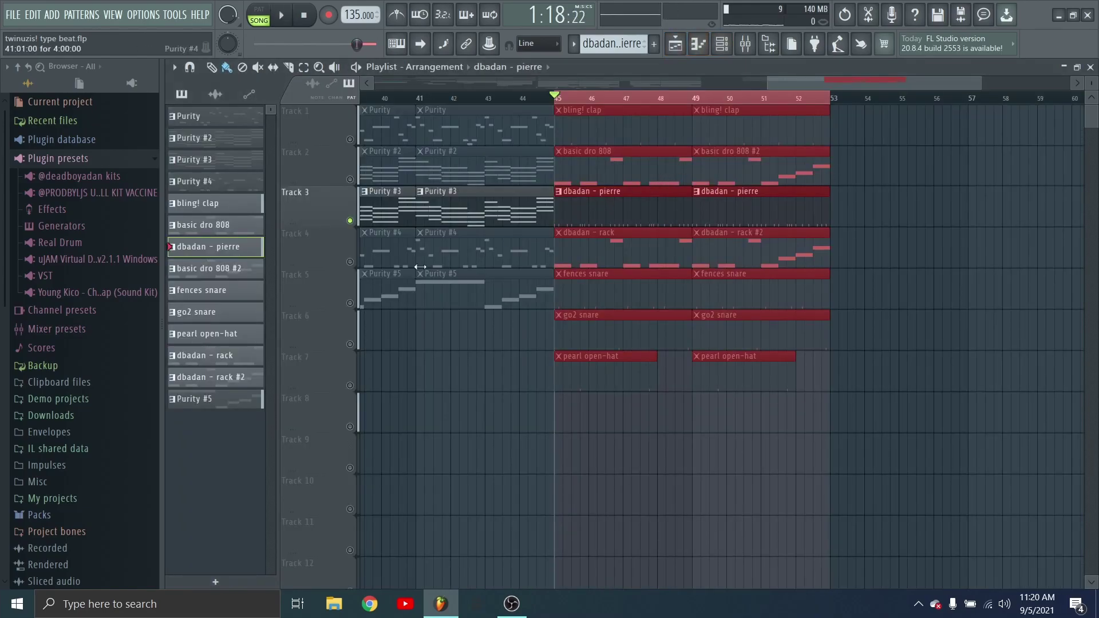
- Play Track 4 alone while viewing the dbadan - rack notes in the piano roll, and return to the playlist
key("space")
double_click(630, 255)
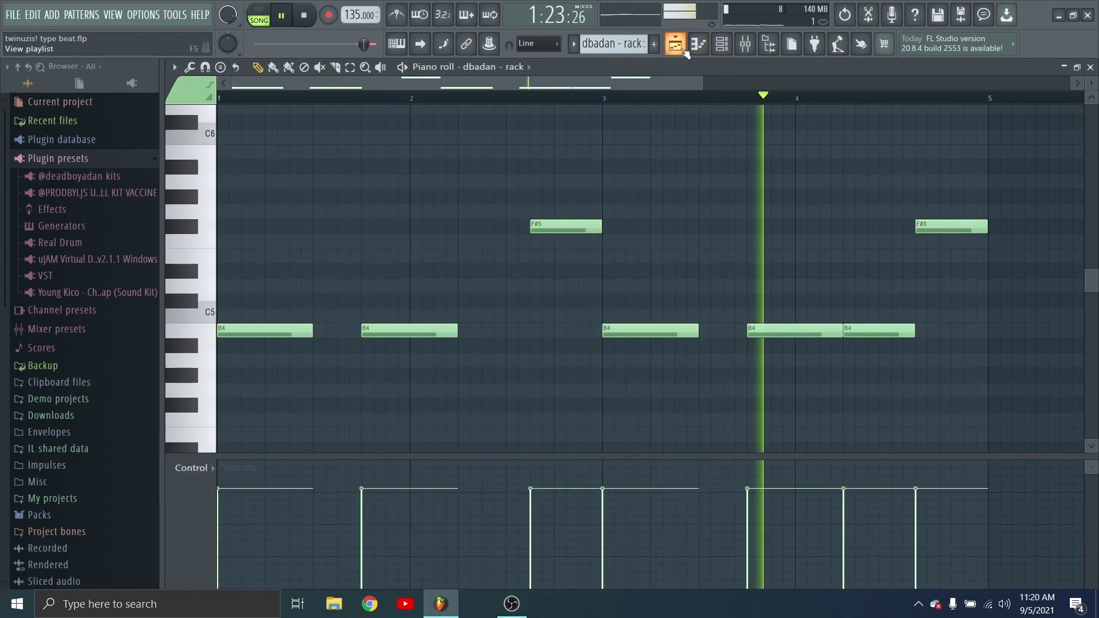
key("space")
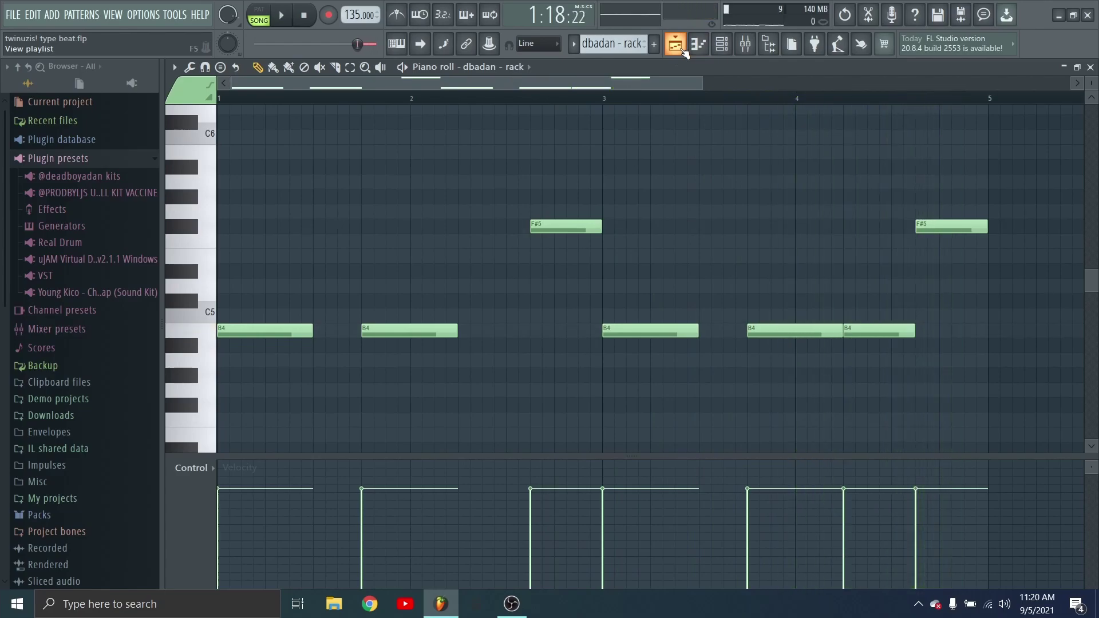
left_click(722, 51)
key("F5")
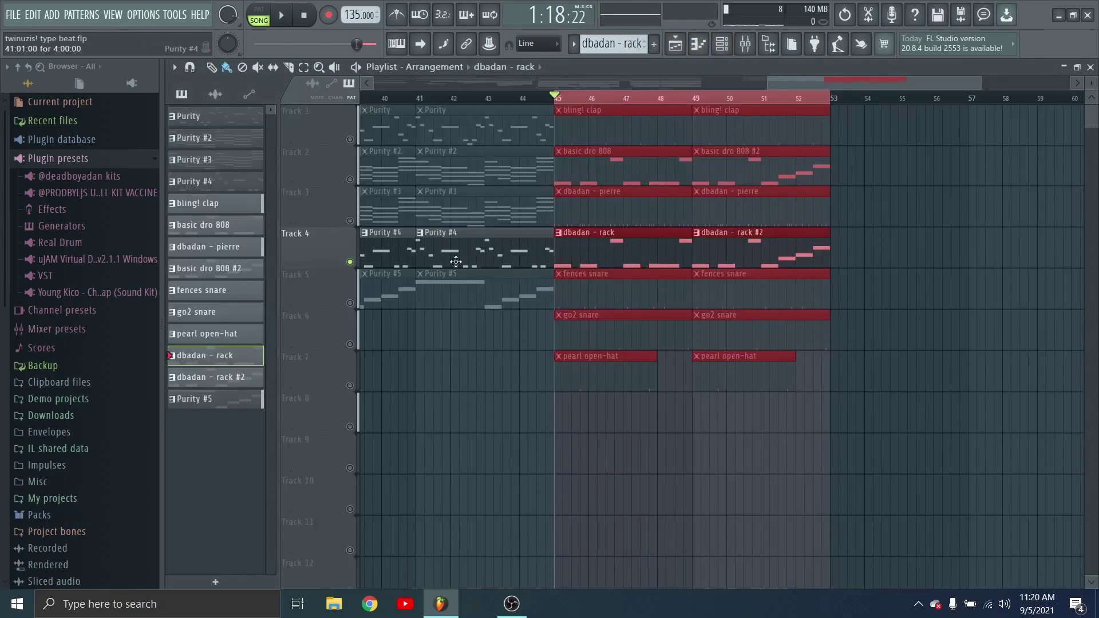
- Play Track 5 alone while viewing the fences snare pattern in the piano roll, and return to the playlist
double_click(633, 302)
key("space")
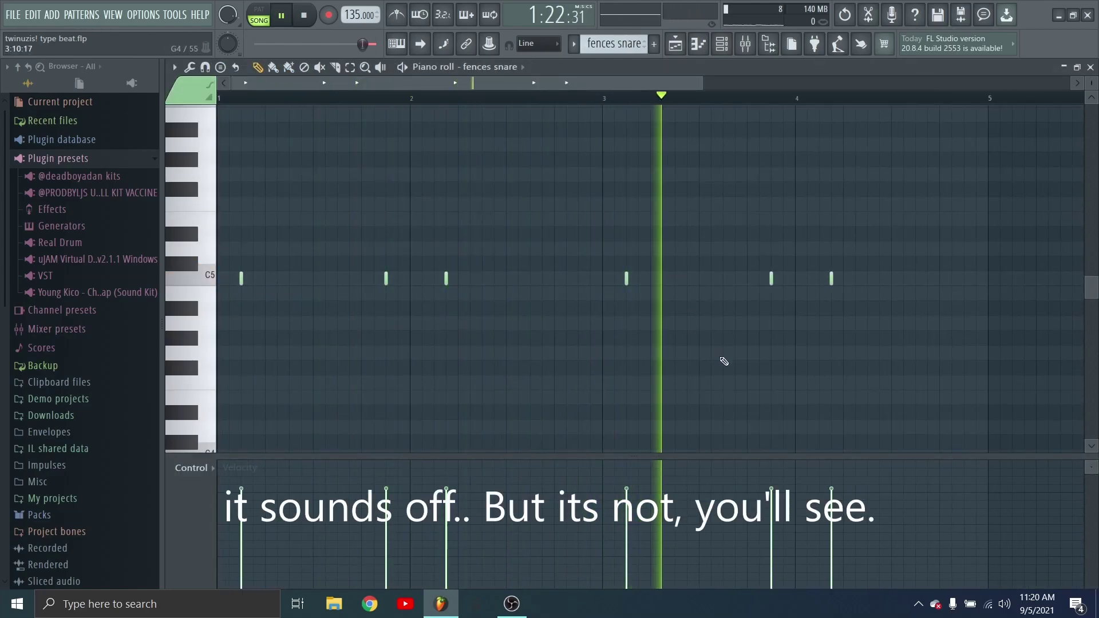
key("space")
left_click(677, 46)
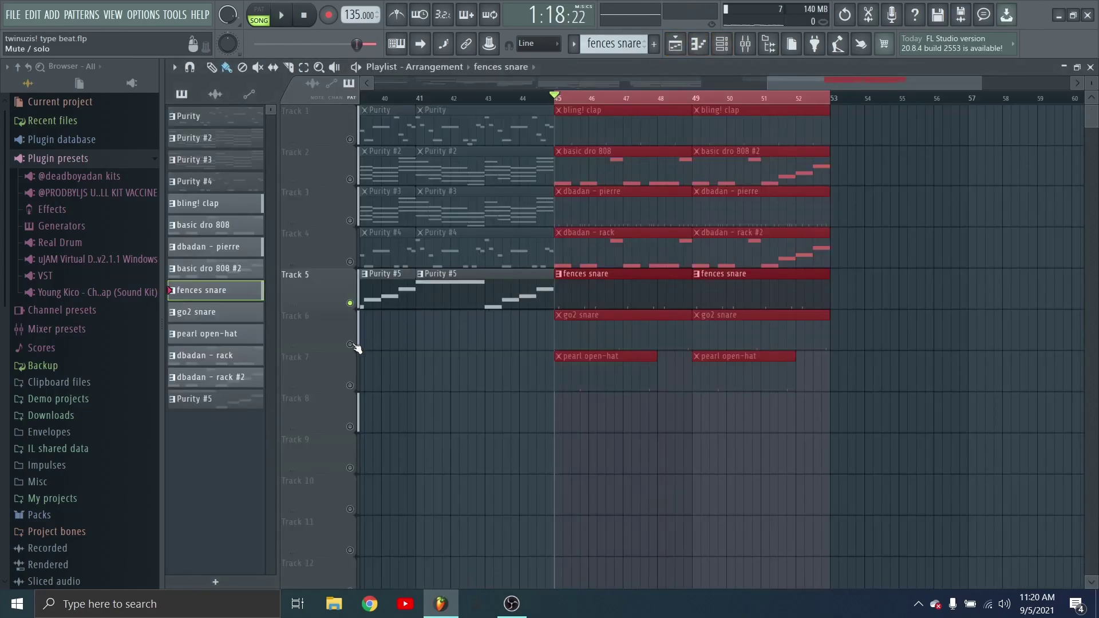
- Play Track 6 alone while viewing the full go2 snare pattern in the piano roll, and return to the playlist
double_click(565, 331)
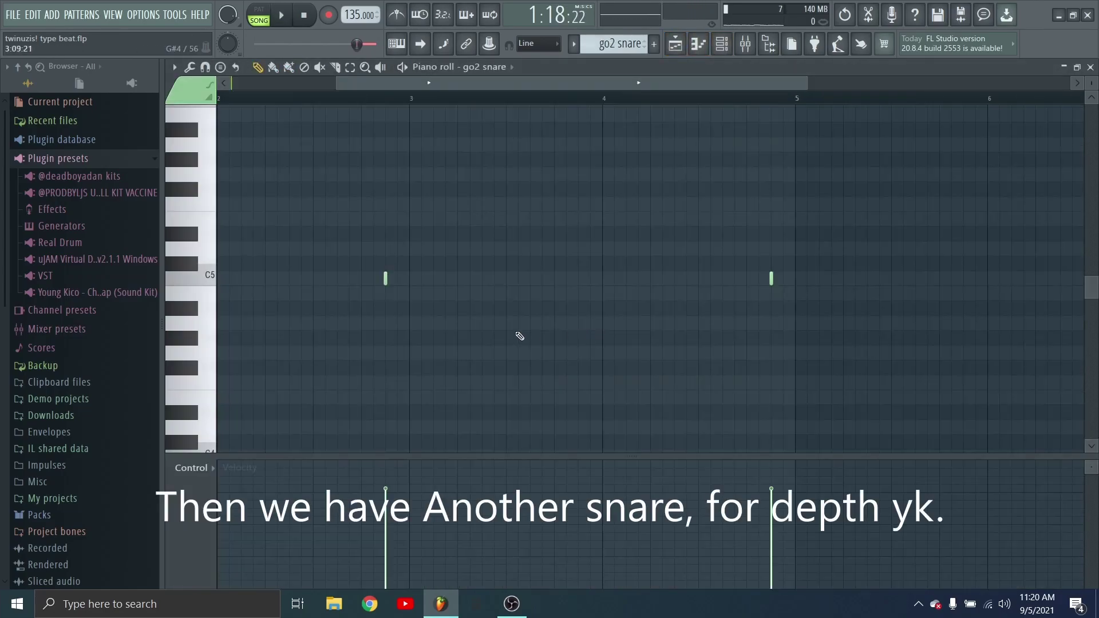
left_click(413, 97)
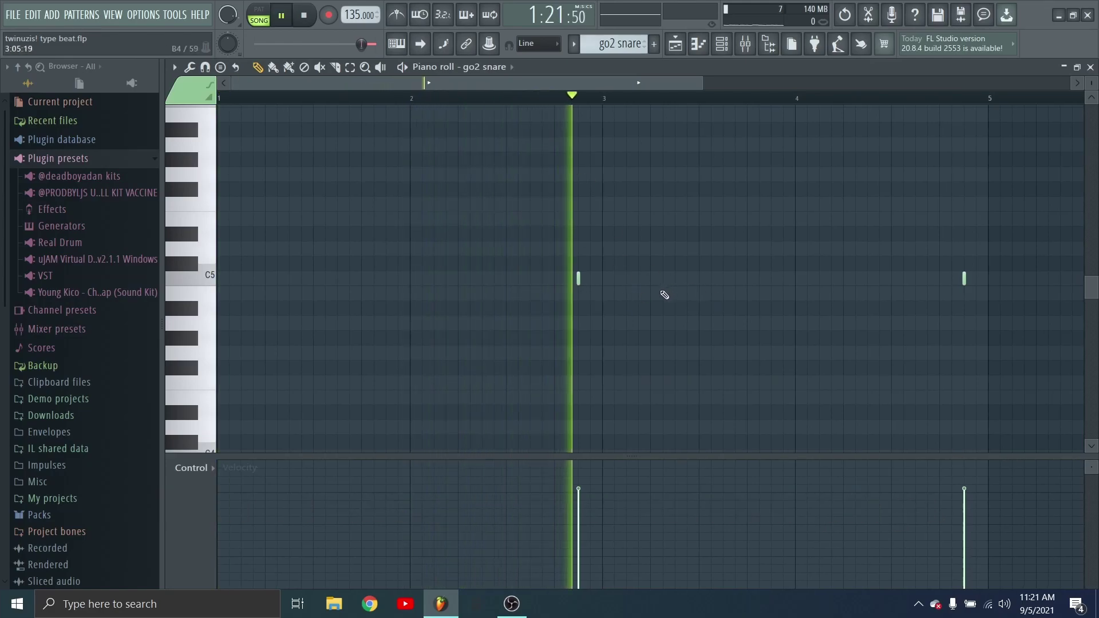
key("space")
left_click(676, 46)
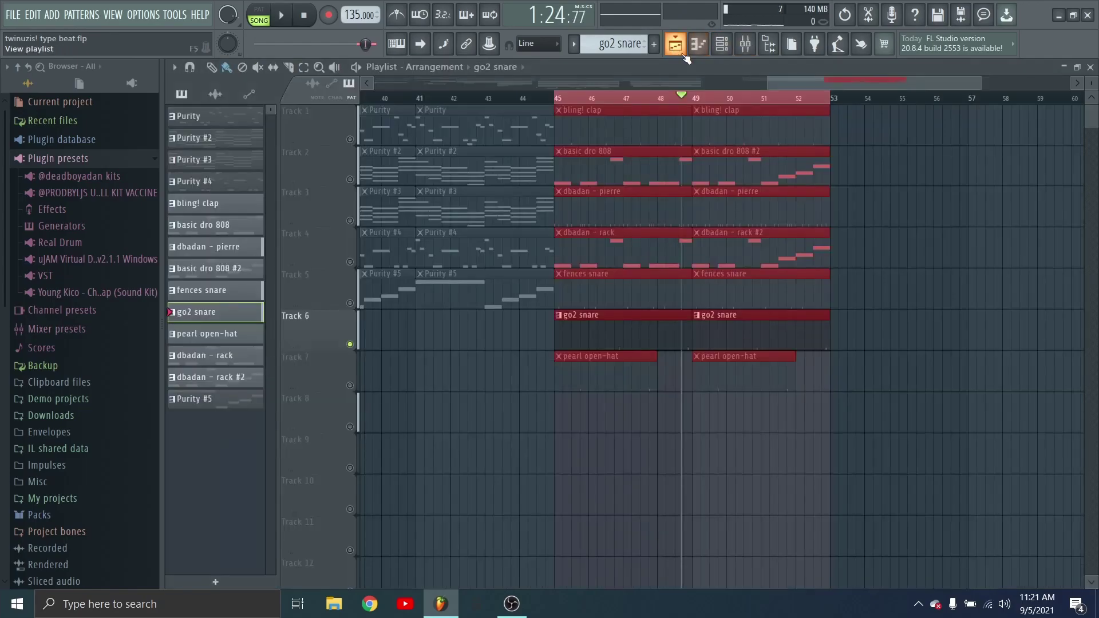
- Solo Track 7, examine the pearl open-hat notes in the piano roll, and return to the playlist
right_click(345, 383)
left_click(320, 383)
right_click(350, 385)
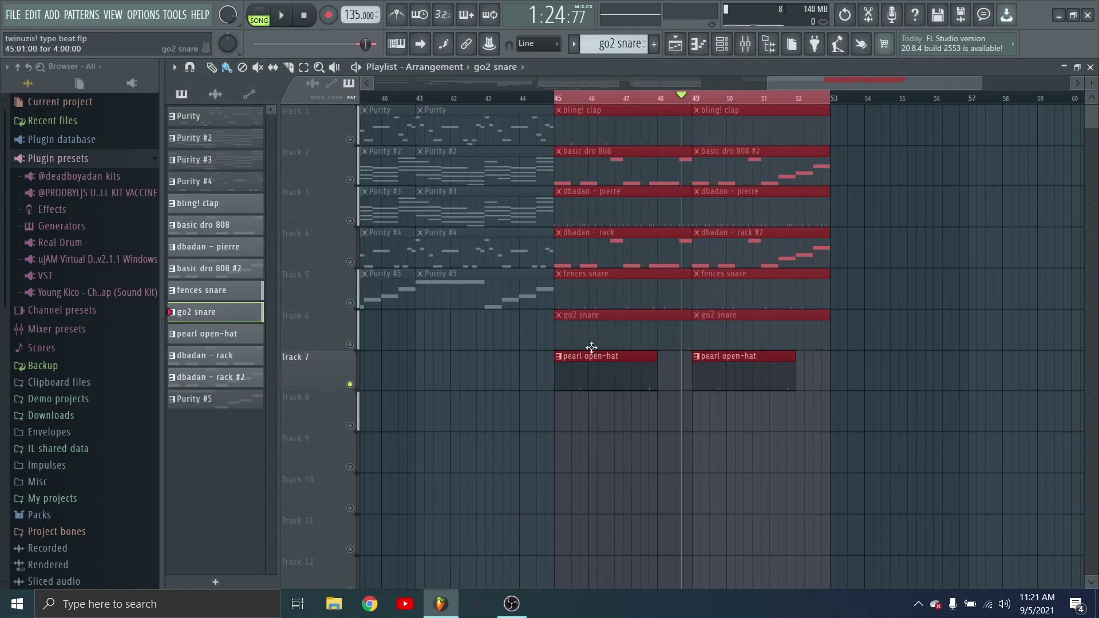
double_click(593, 367)
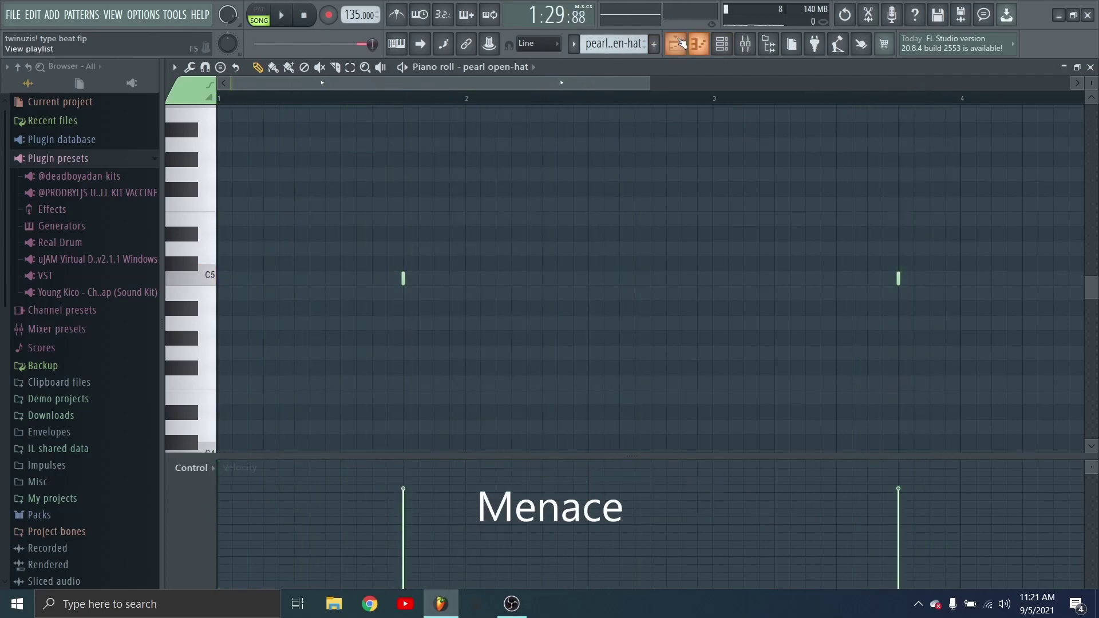
key("F5")
- Unsolo Track 7 so all tracks are enabled, and play the drum section with every drum layer together
right_click(350, 384)
right_click(349, 384)
right_click(350, 385)
left_click(304, 15)
key("space")
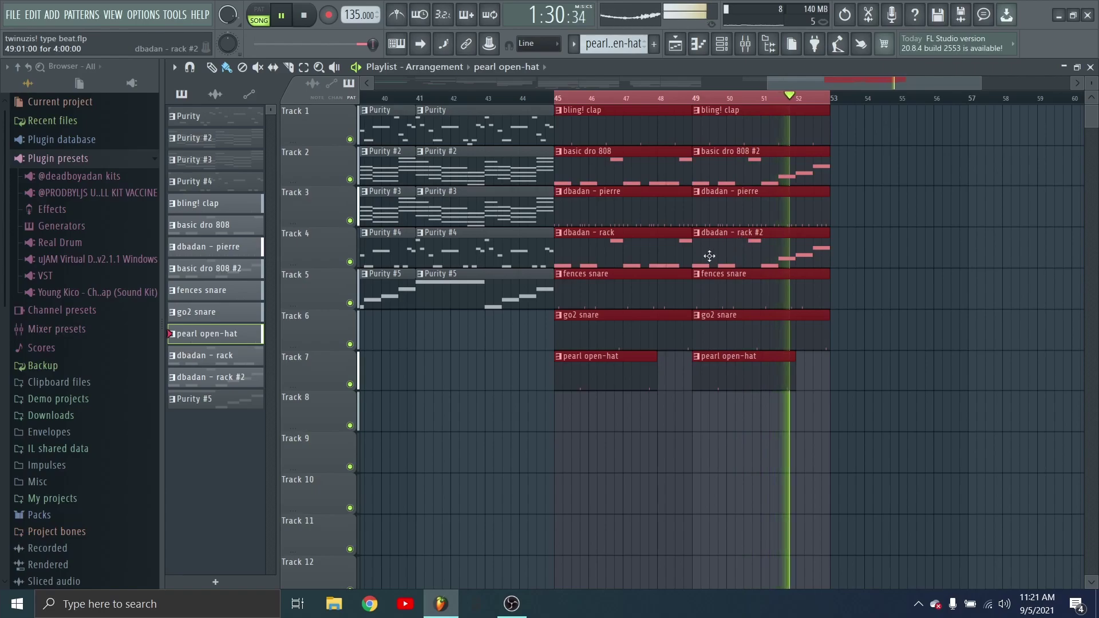
key("space")
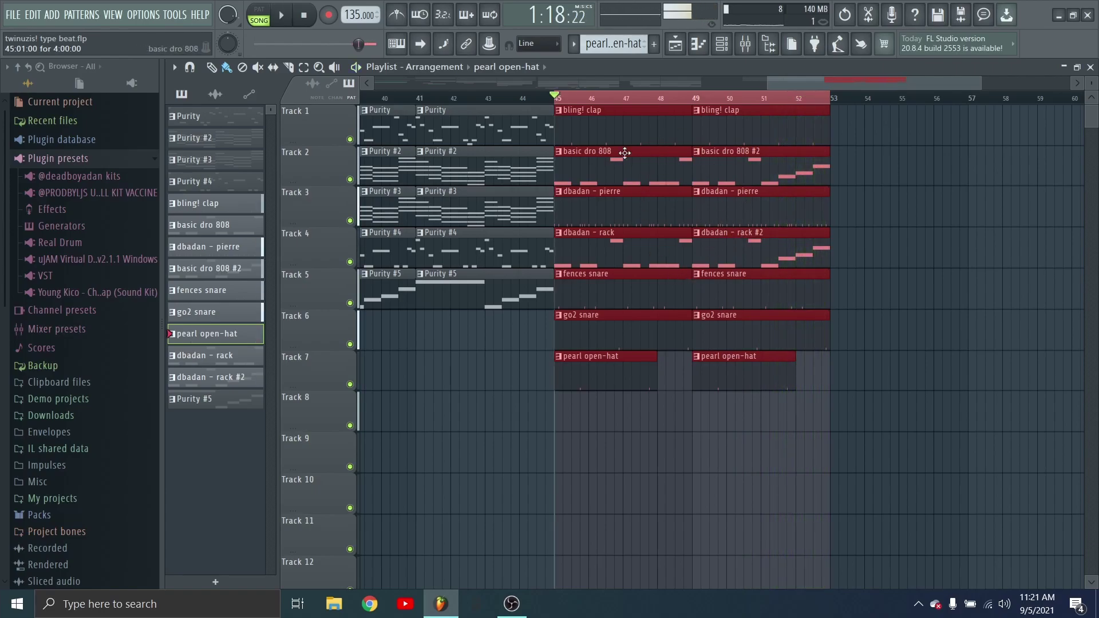
- Move the drum clips from bar 45 onto Tracks 6 to 12 under the melody at bar 37, and start playback there
scroll(847, 420, "down", 5)
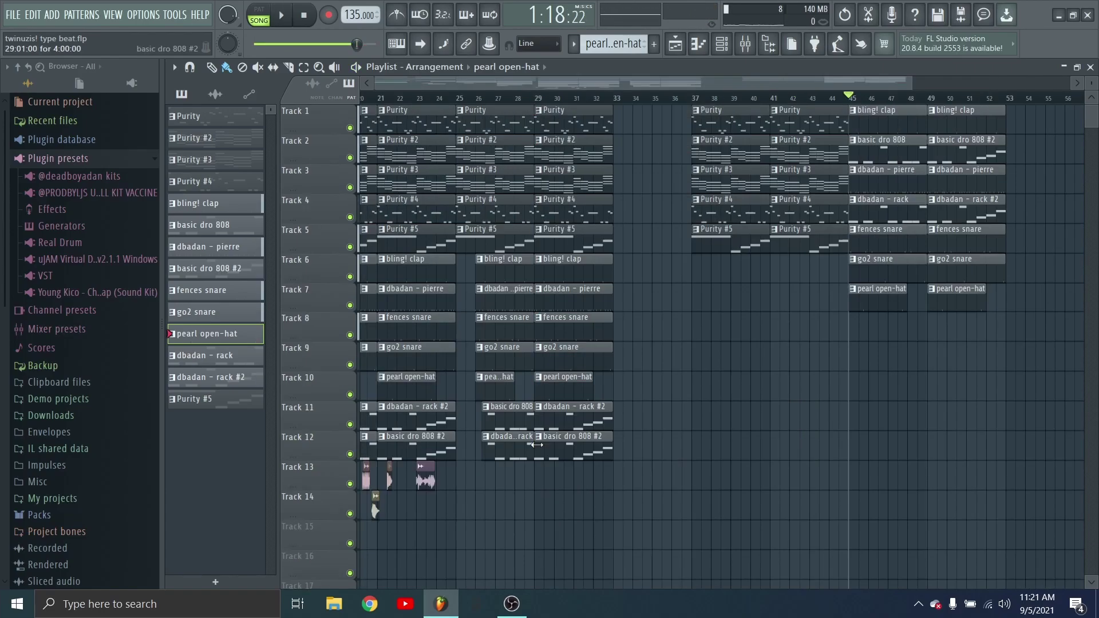
left_click_drag(939, 400, 774, 284, "ctrl")
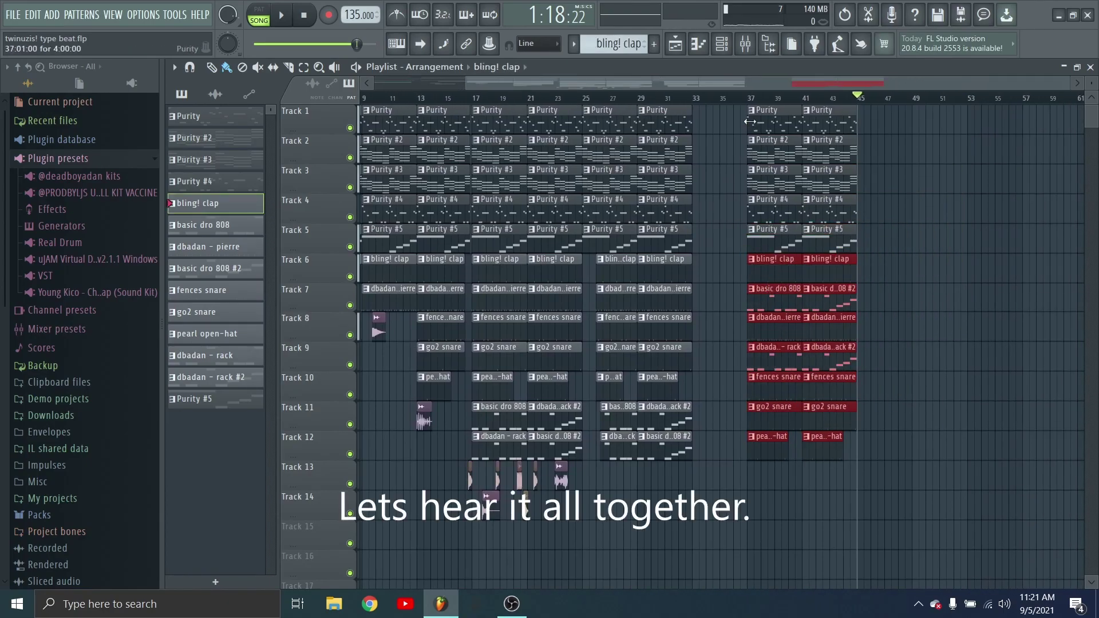
key("space")
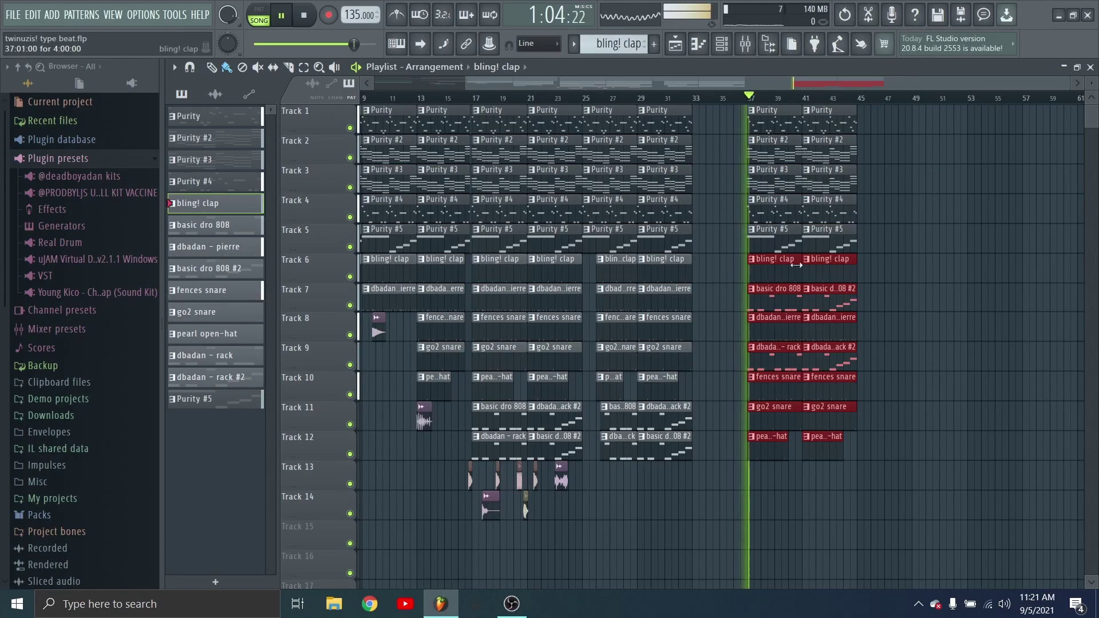
- Listen to the combined melody and drums from bar 37, saving the project during playback, and stop
scroll(966, 459, "up", 3)
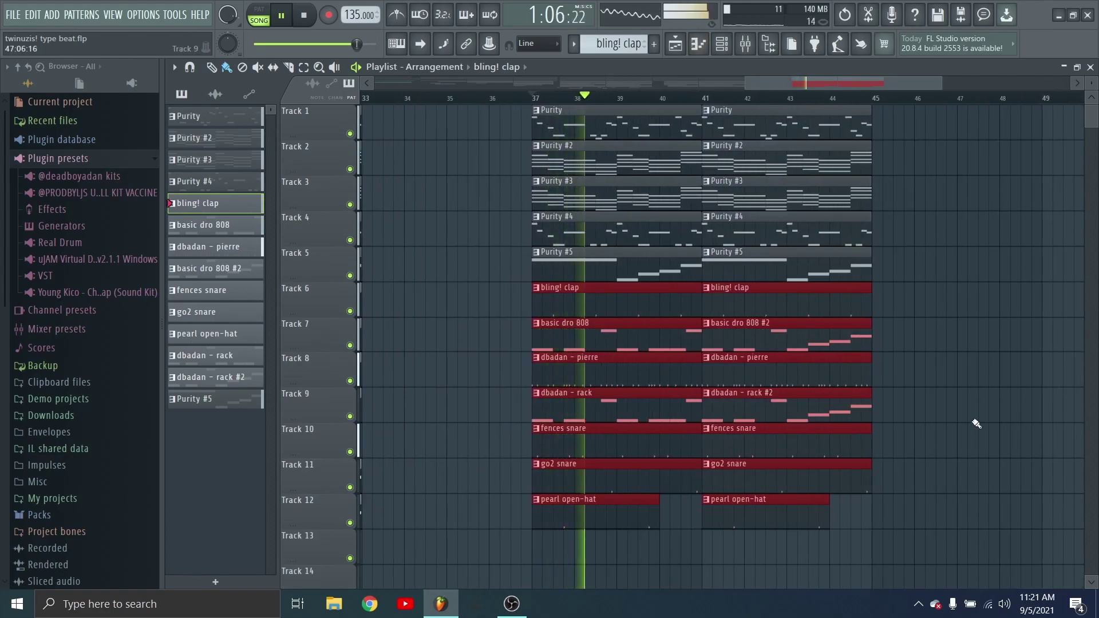
key("ctrl+s")
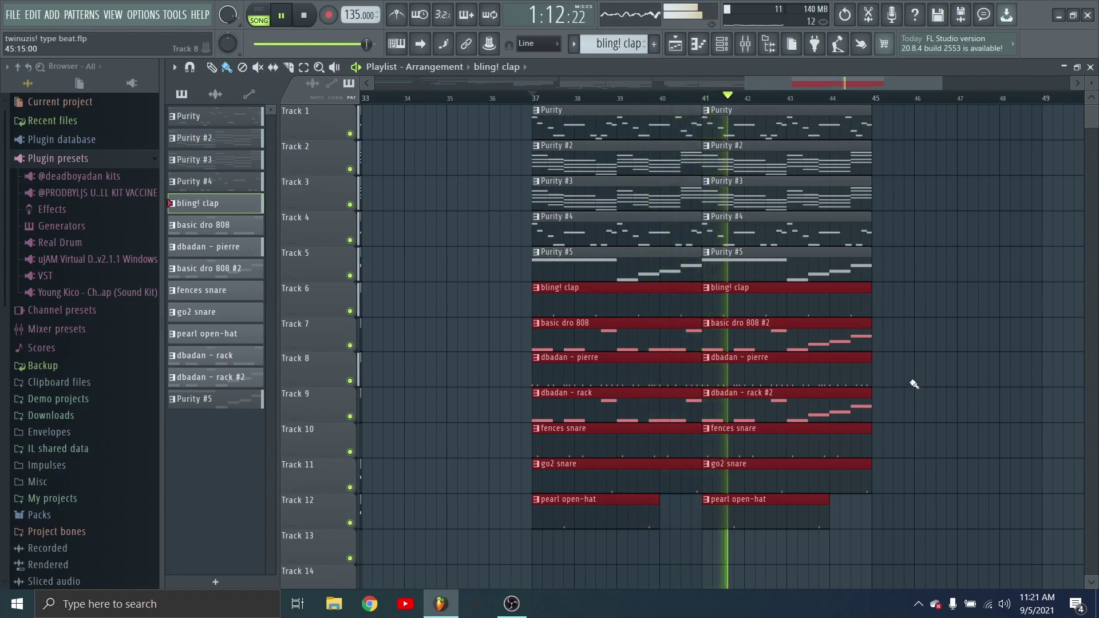
scroll(961, 384, "down", 1)
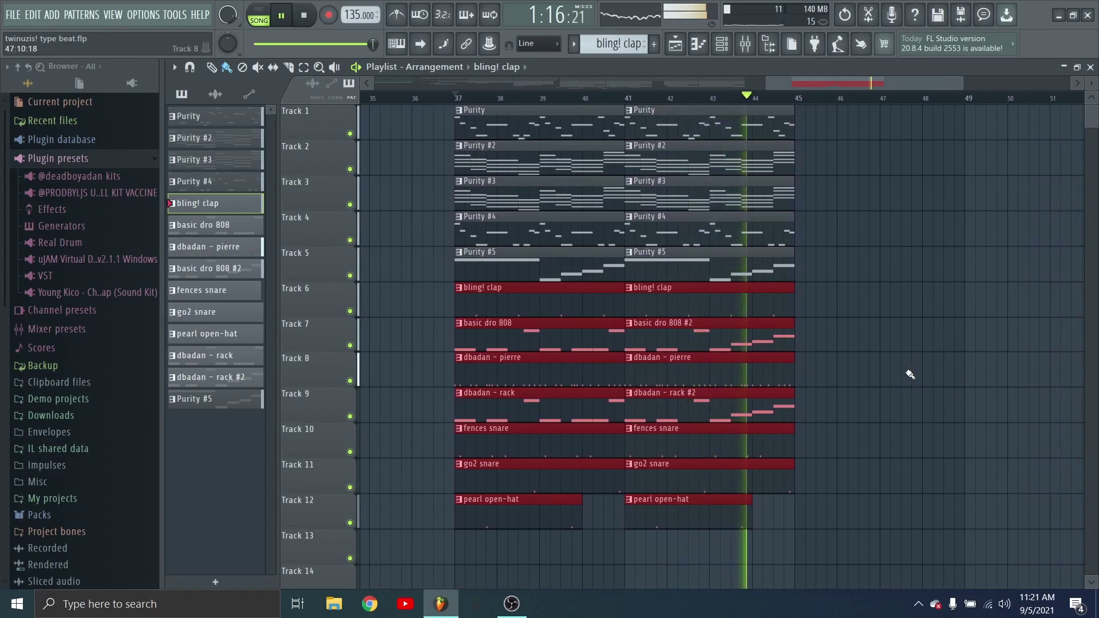
key("space")
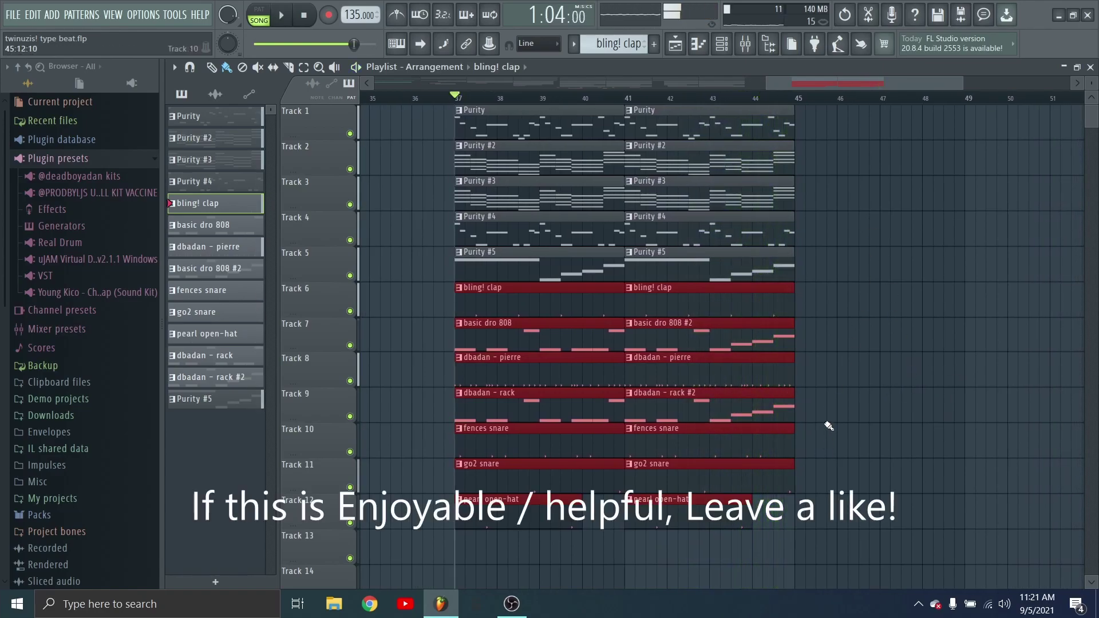
- Delete all the demonstration clips from bar 37 to bar 45 after the main arrangement
scroll(452, 145, "down", 4)
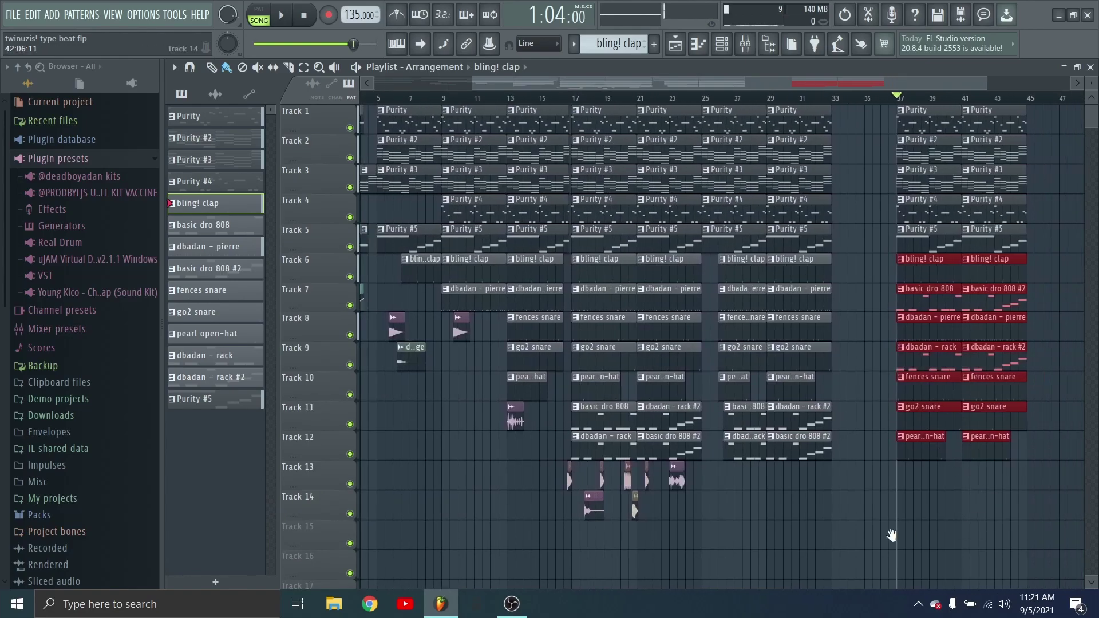
left_click_drag(913, 492, 786, 108)
key("Delete")
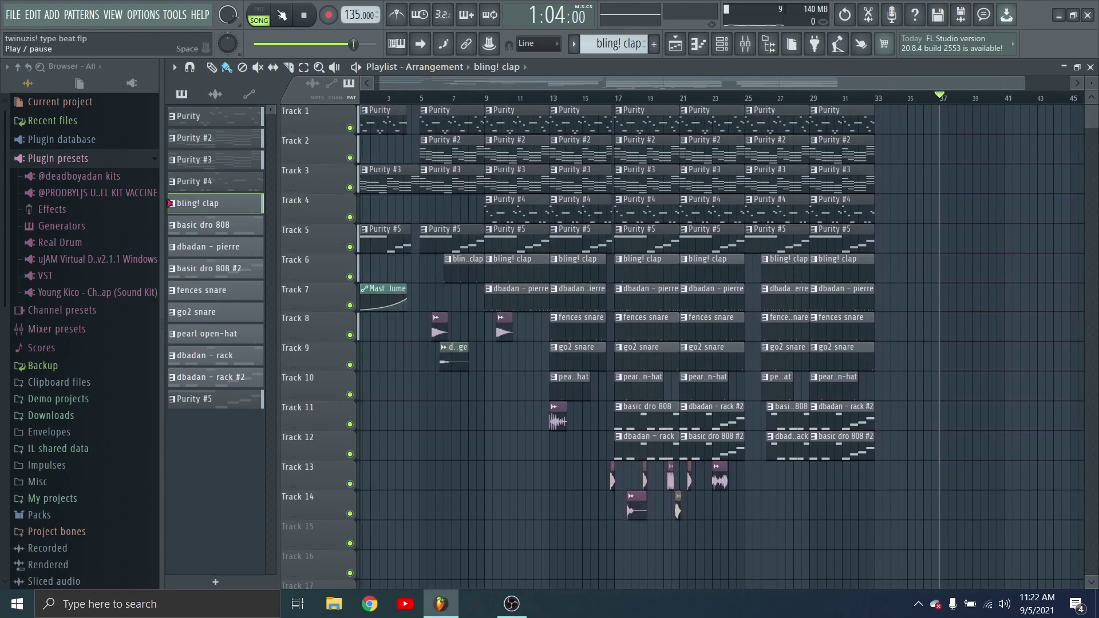
- Play the full arrangement and examine how its clips are laid out across Tracks 1 to 14
left_click(281, 16)
left_click(304, 15)
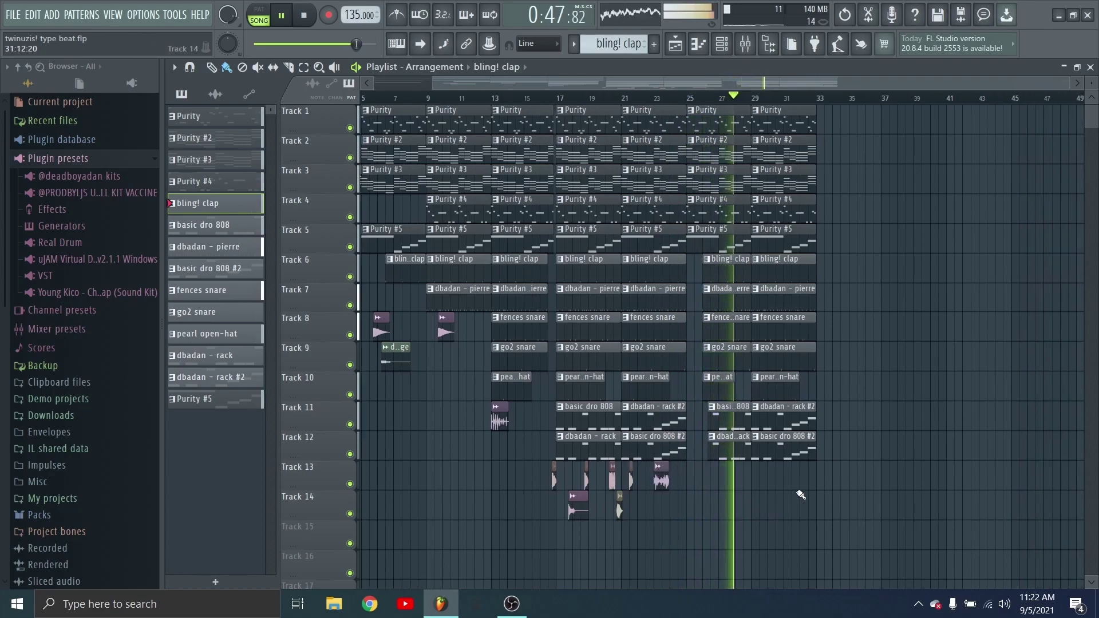
scroll(837, 515, "up", 3)
scroll(804, 531, "down", 1)
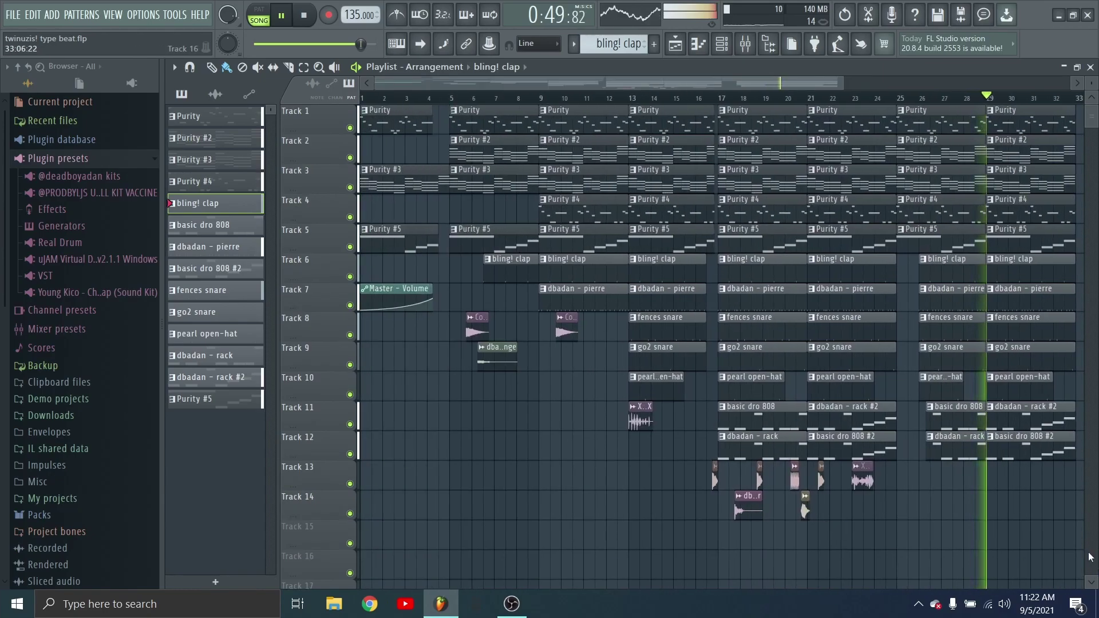
scroll(825, 515, "down", 3)
scroll(832, 509, "up", 4)
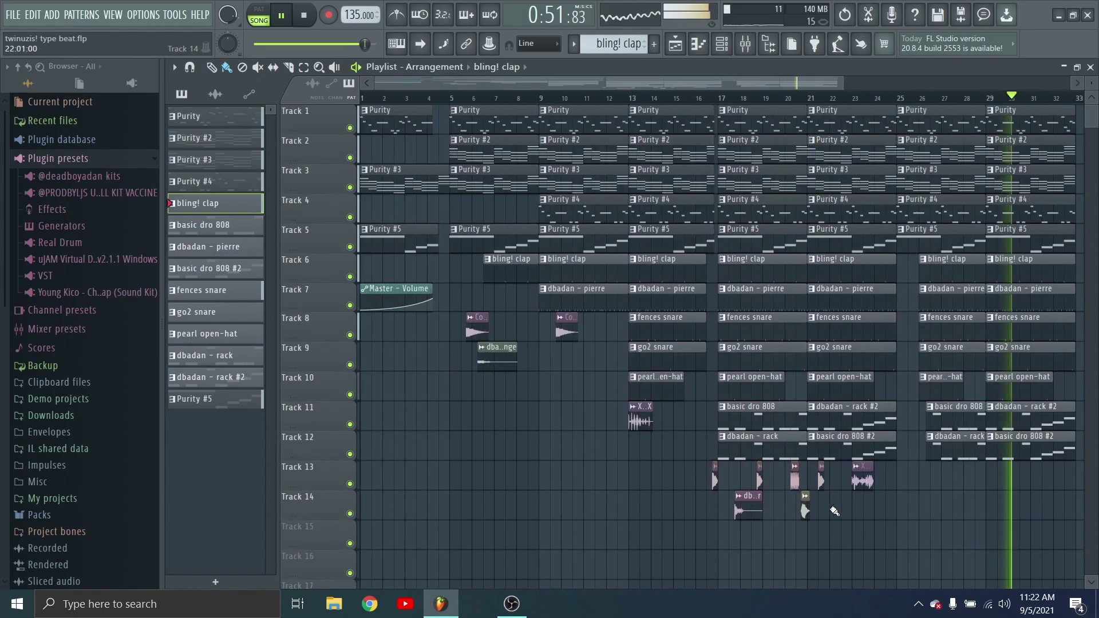
scroll(812, 544, "down", 2)
scroll(853, 426, "down", 1)
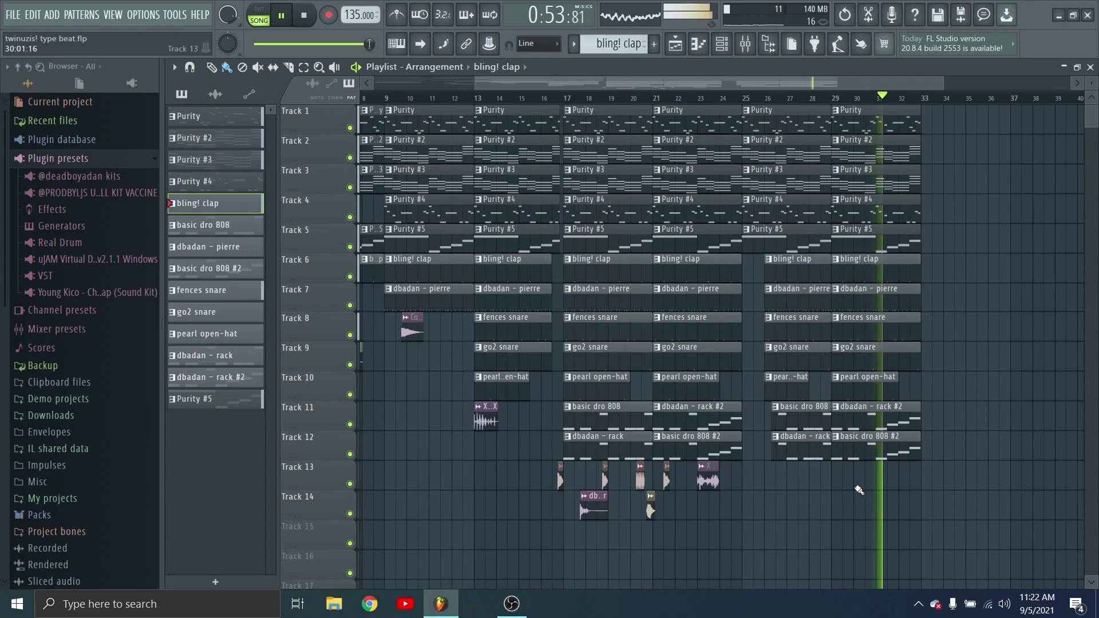
scroll(776, 532, "up", 3)
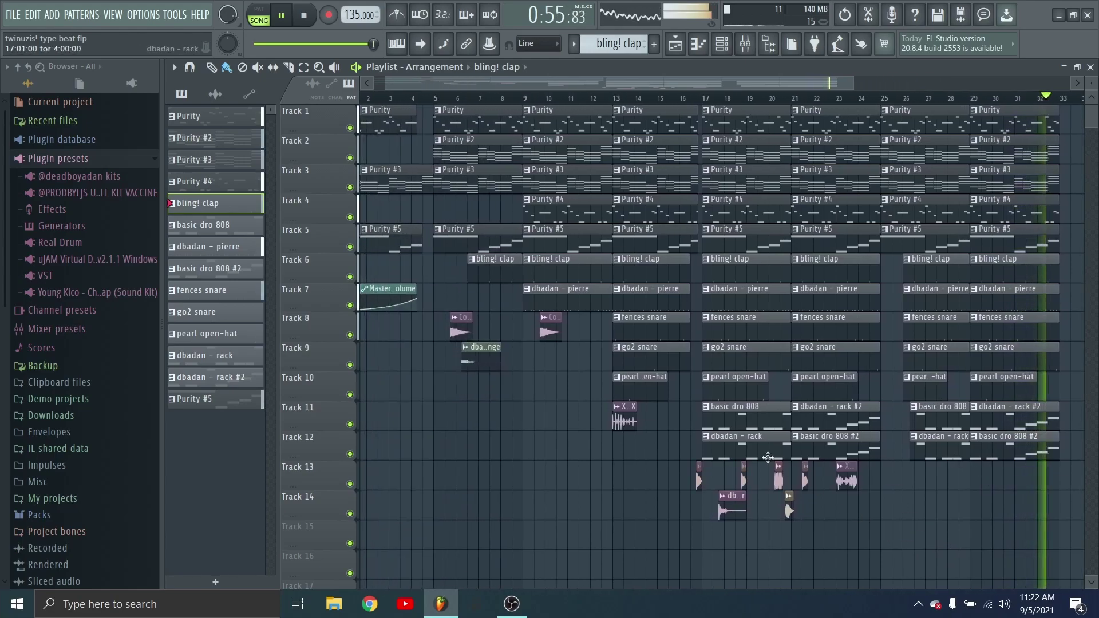